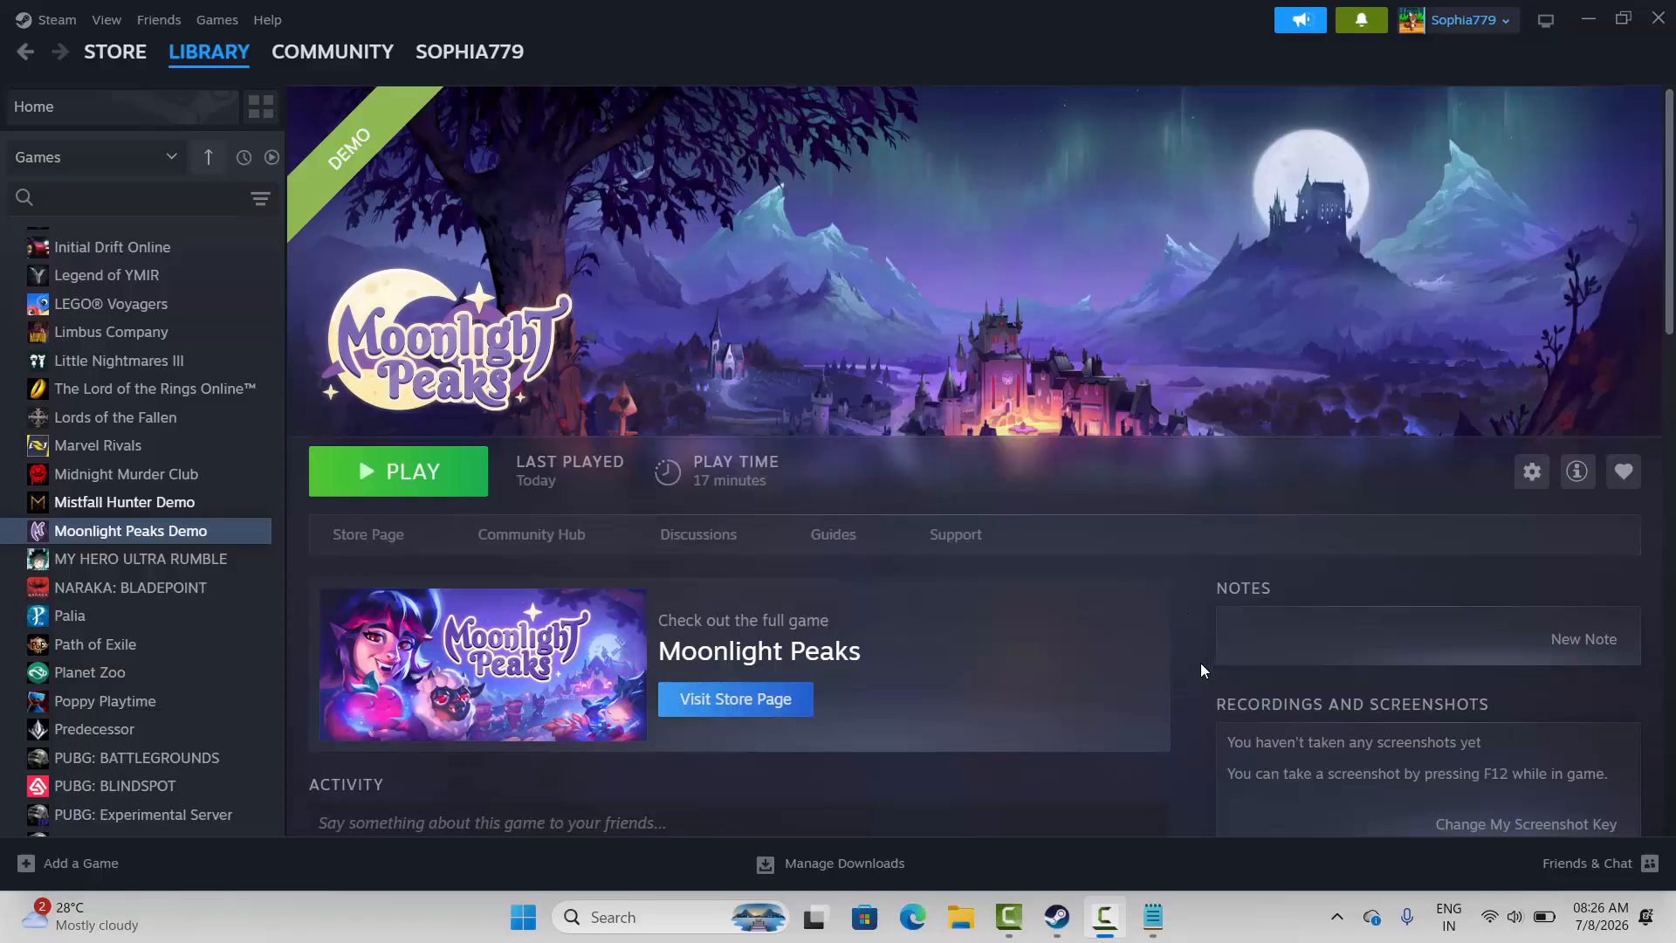
In Device Manager, search automatically for an updated driver for the Intel(R) UHD Graphics display adapter, and close the manager.
click(625, 916)
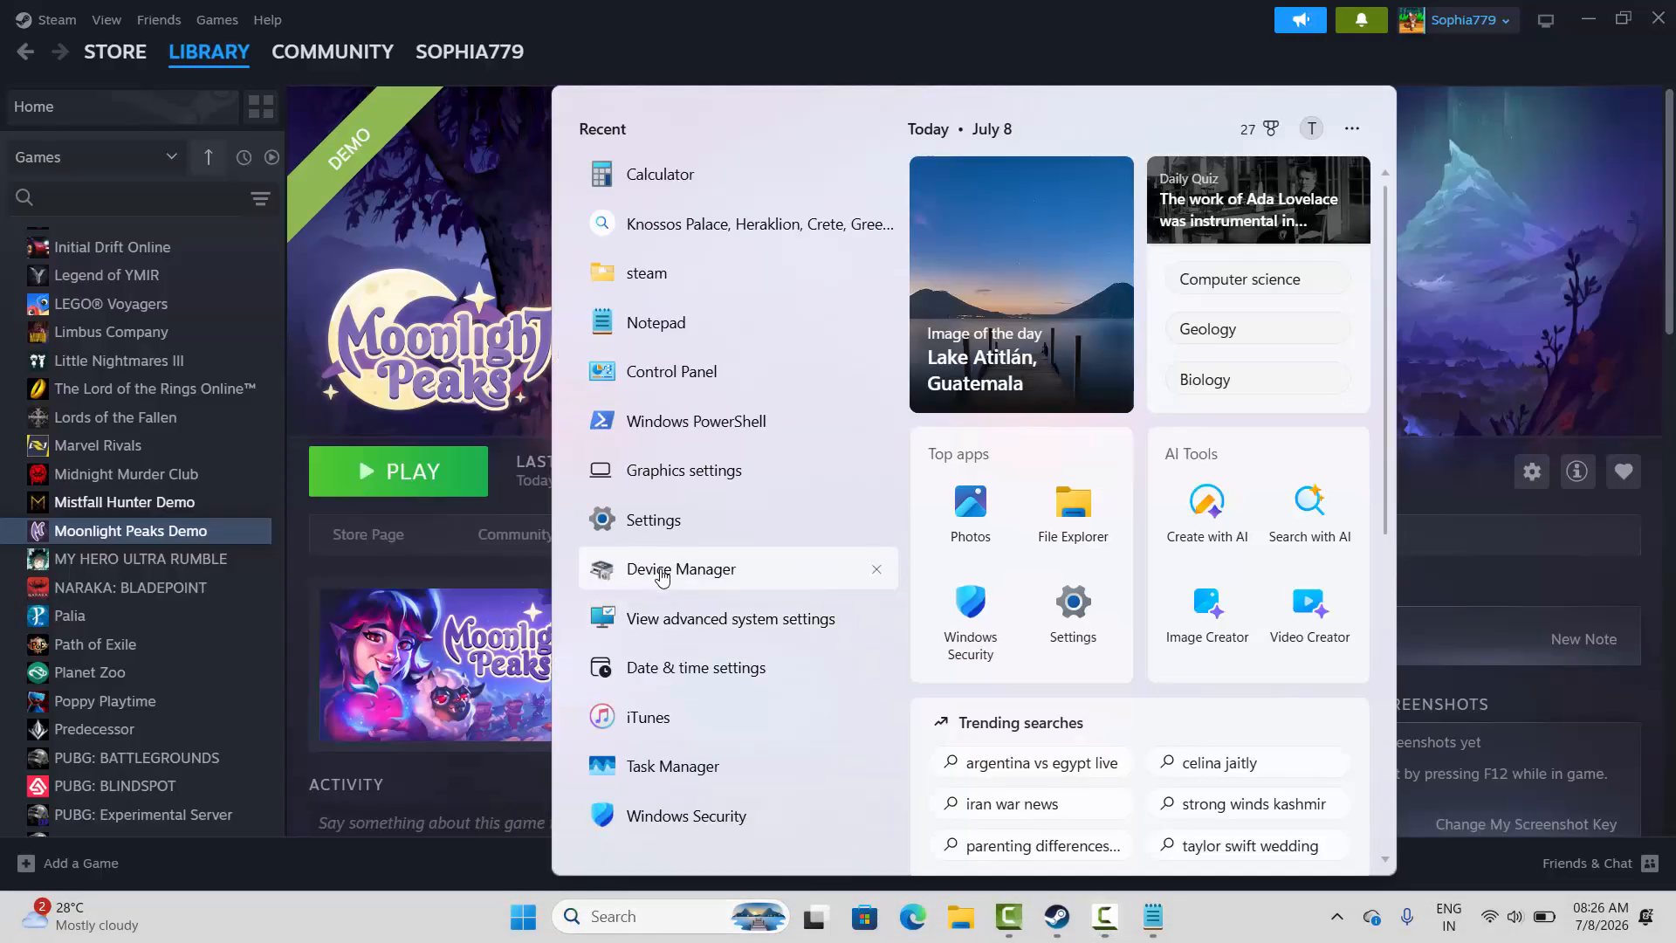
click(662, 575)
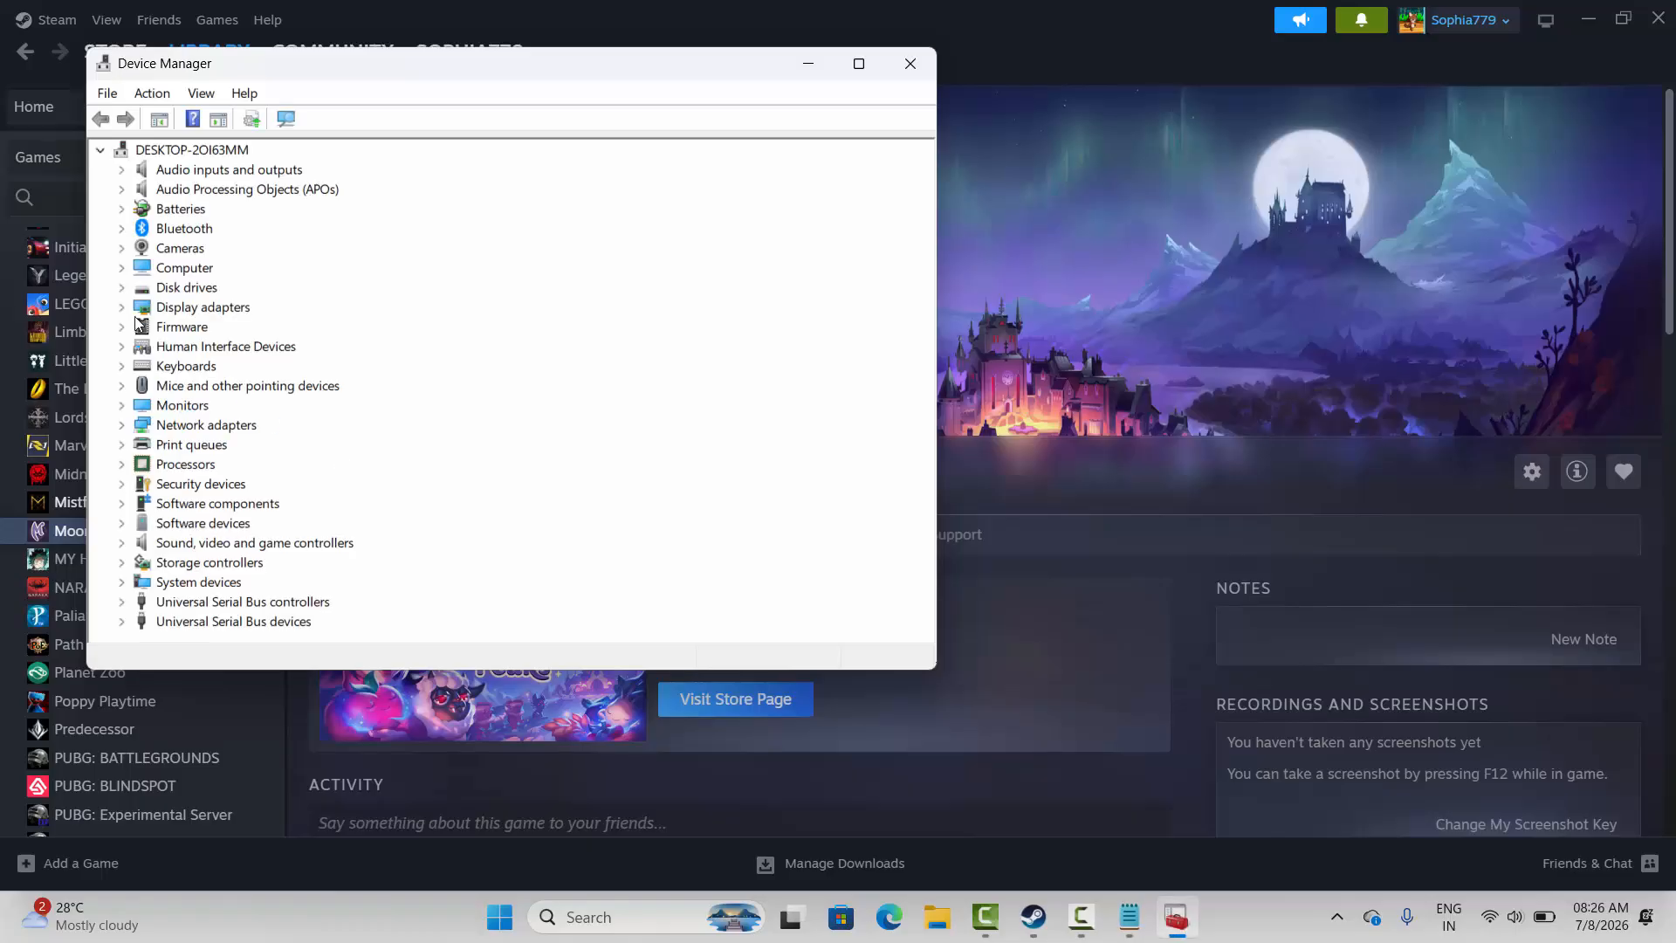
click(122, 308)
click(187, 326)
right_click(216, 324)
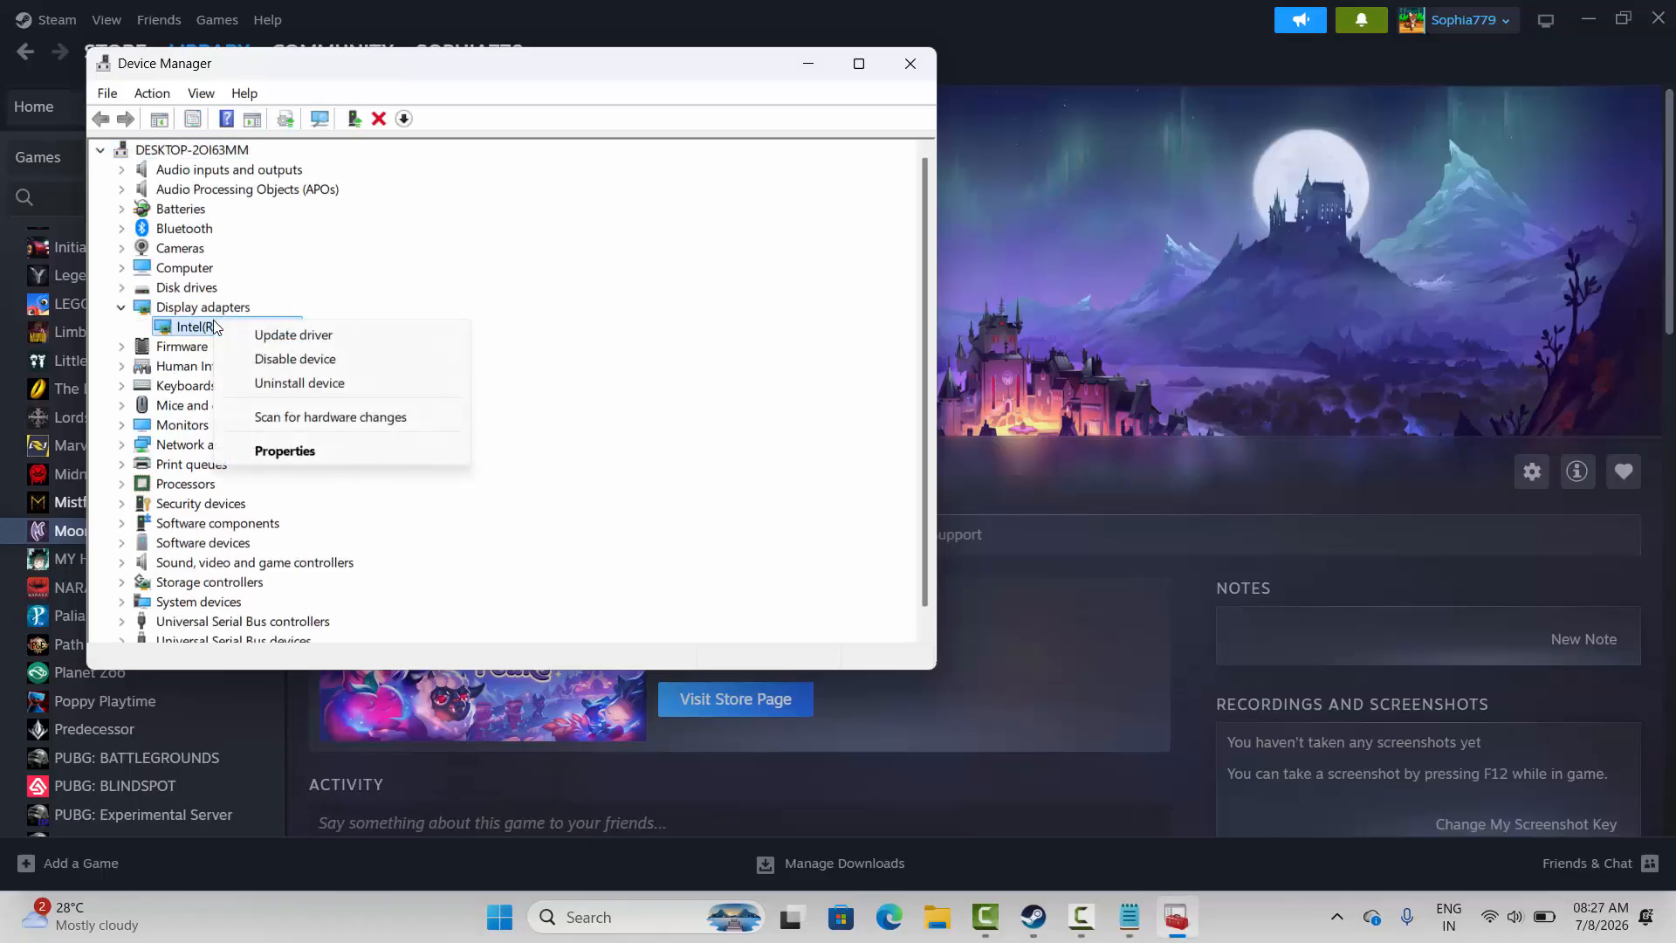
click(277, 337)
click(514, 307)
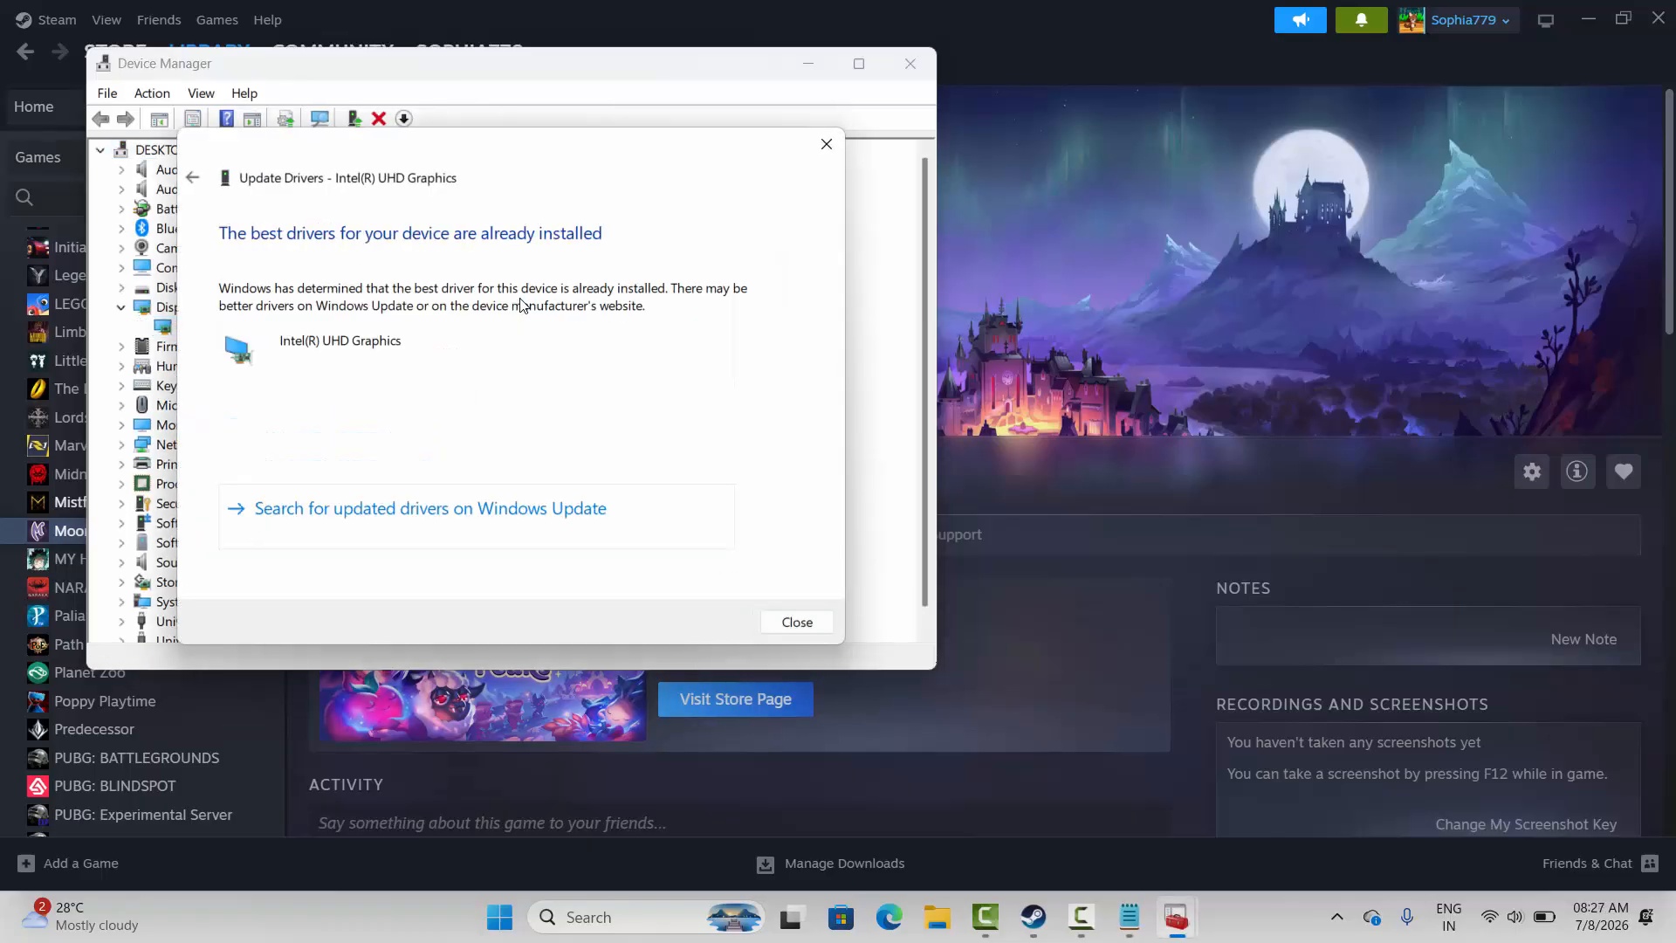
click(826, 144)
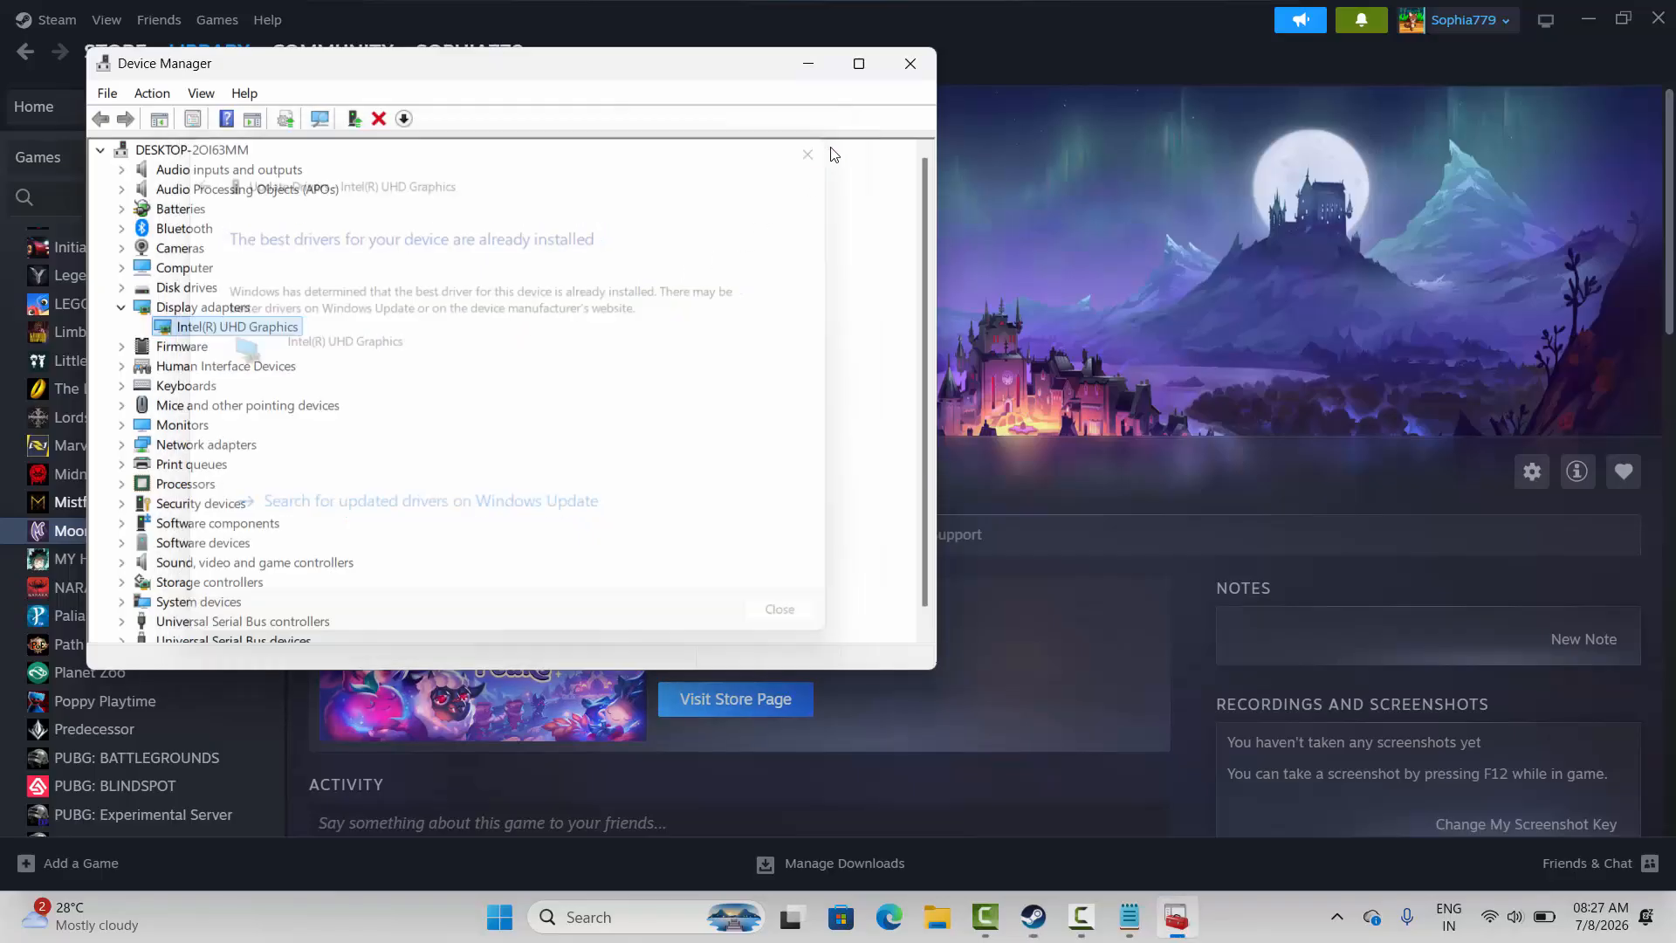
click(910, 63)
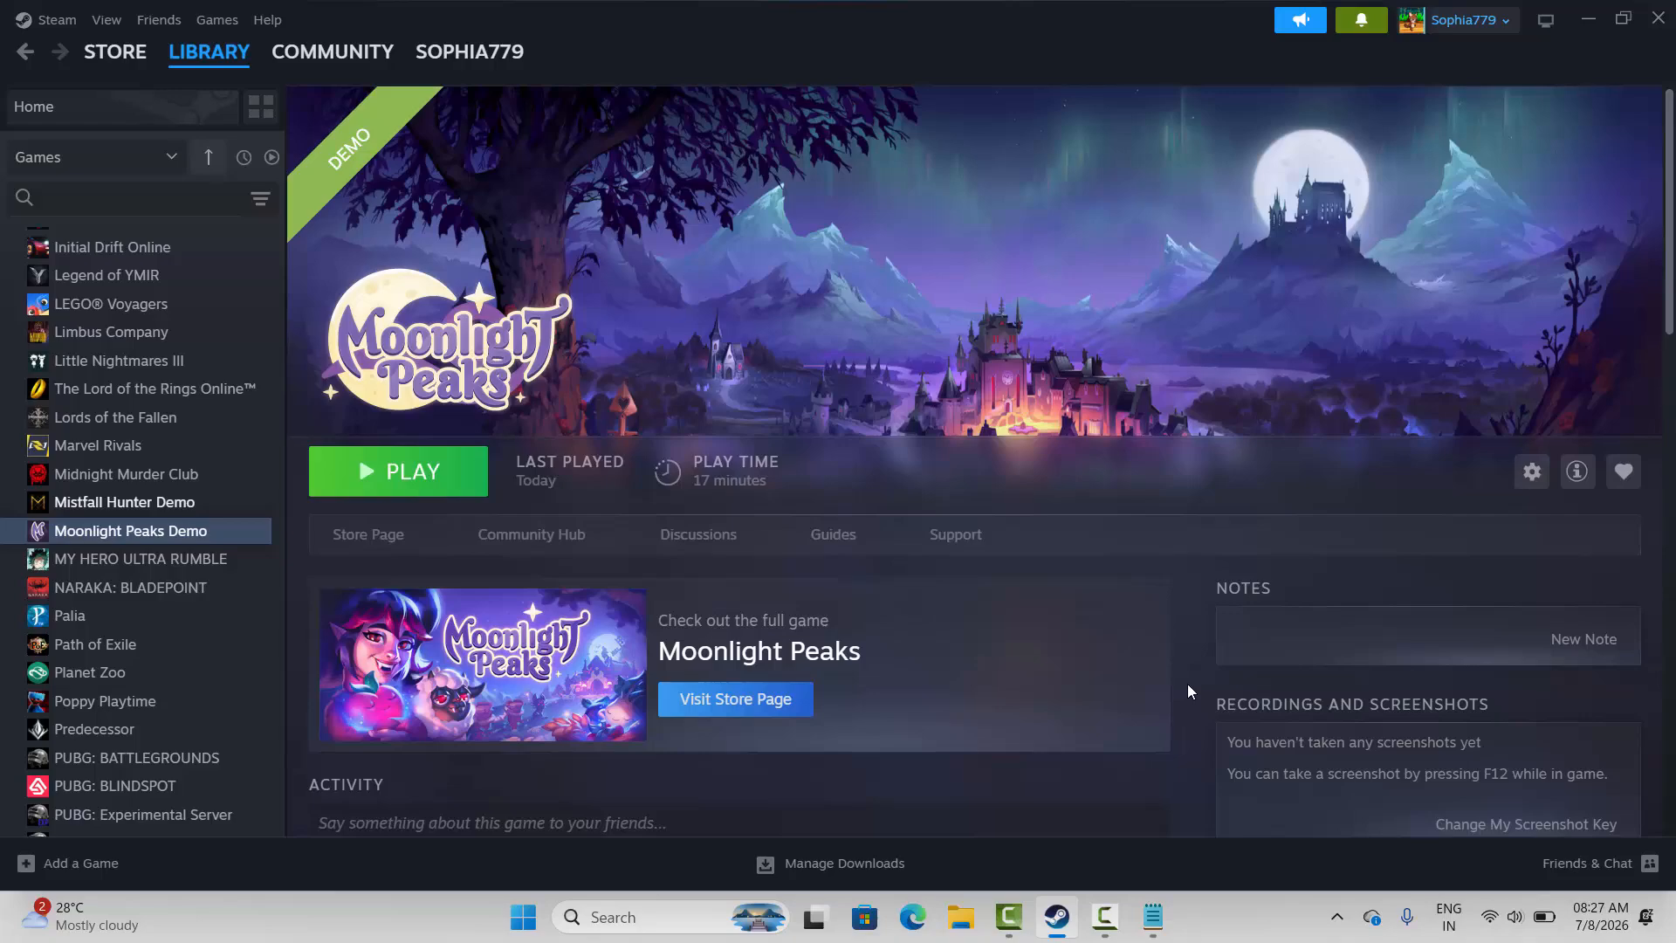
Look at the Moonlight Peaks Demo's installed files properties, including the option to verify the integrity of its files.
right_click(123, 535)
click(186, 714)
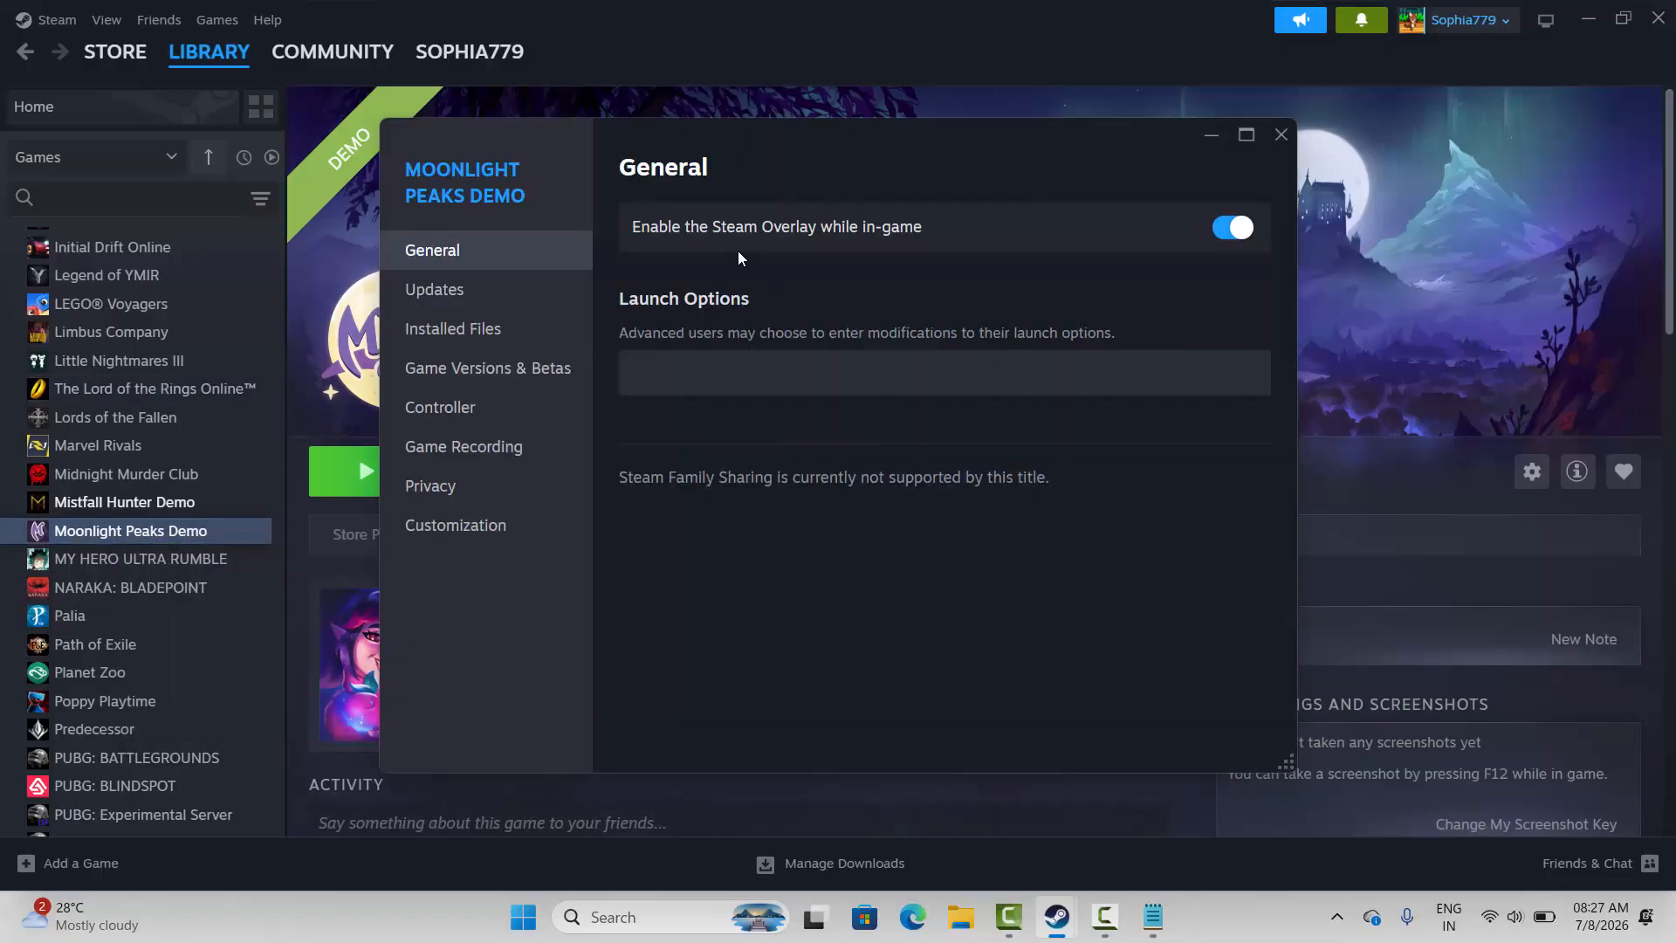
click(463, 329)
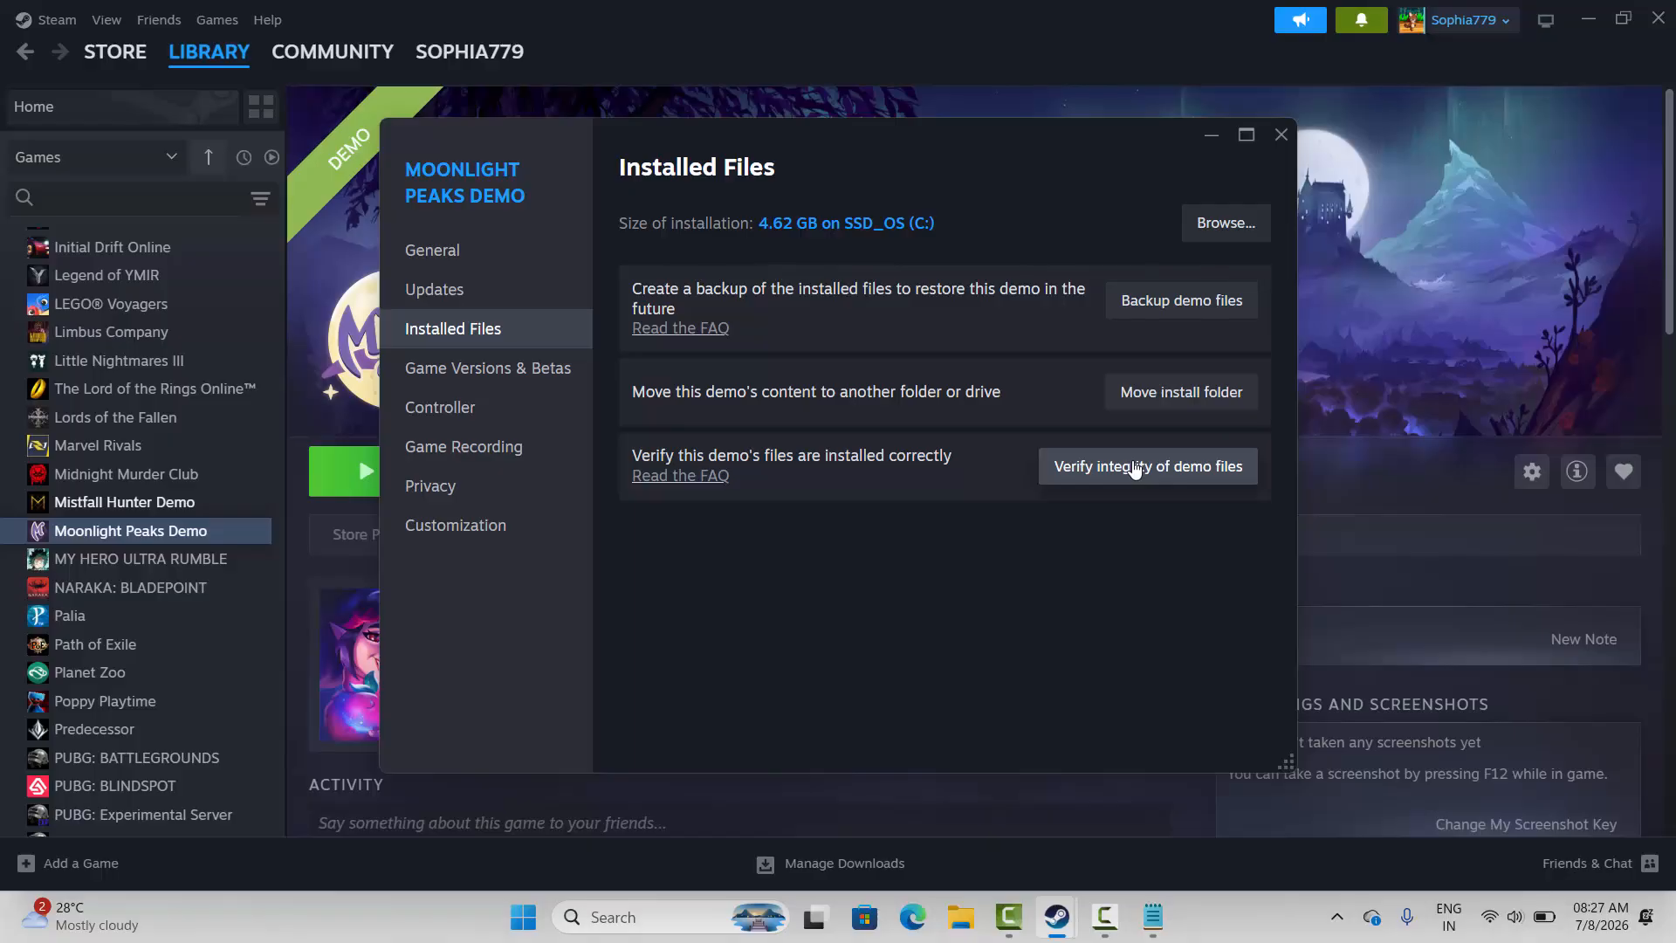
click(1281, 137)
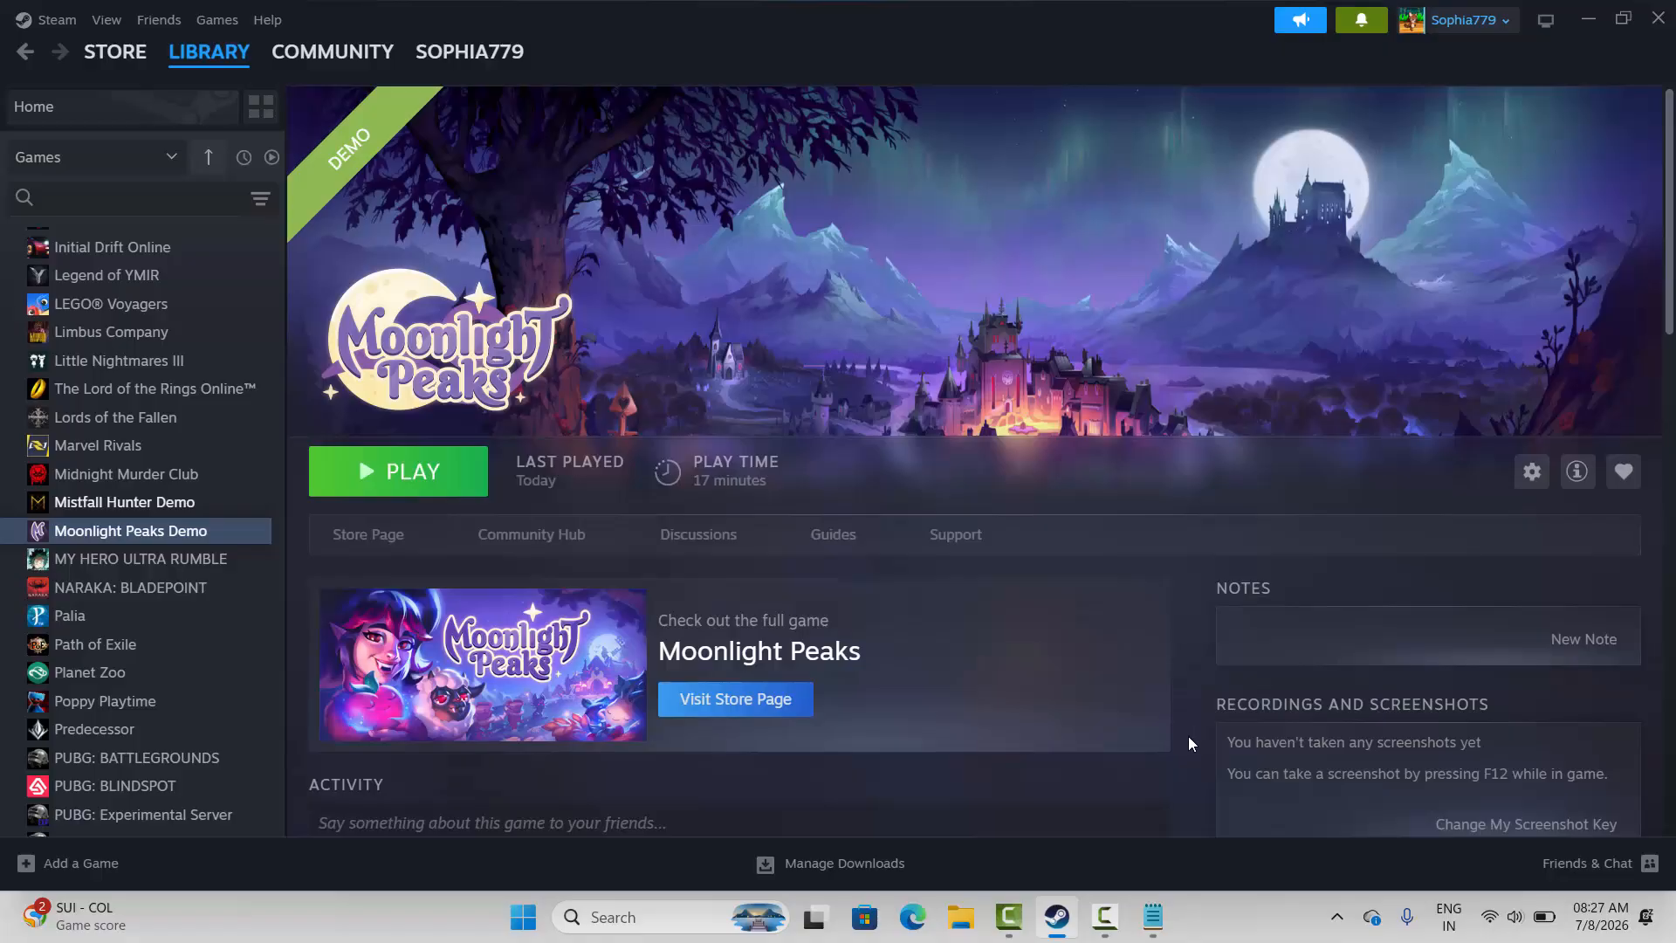
Browse the Moonlight Peaks Demo's local files and open the compatibility properties of the Moonlight Peaks application.
right_click(126, 536)
mouse_move(212, 670)
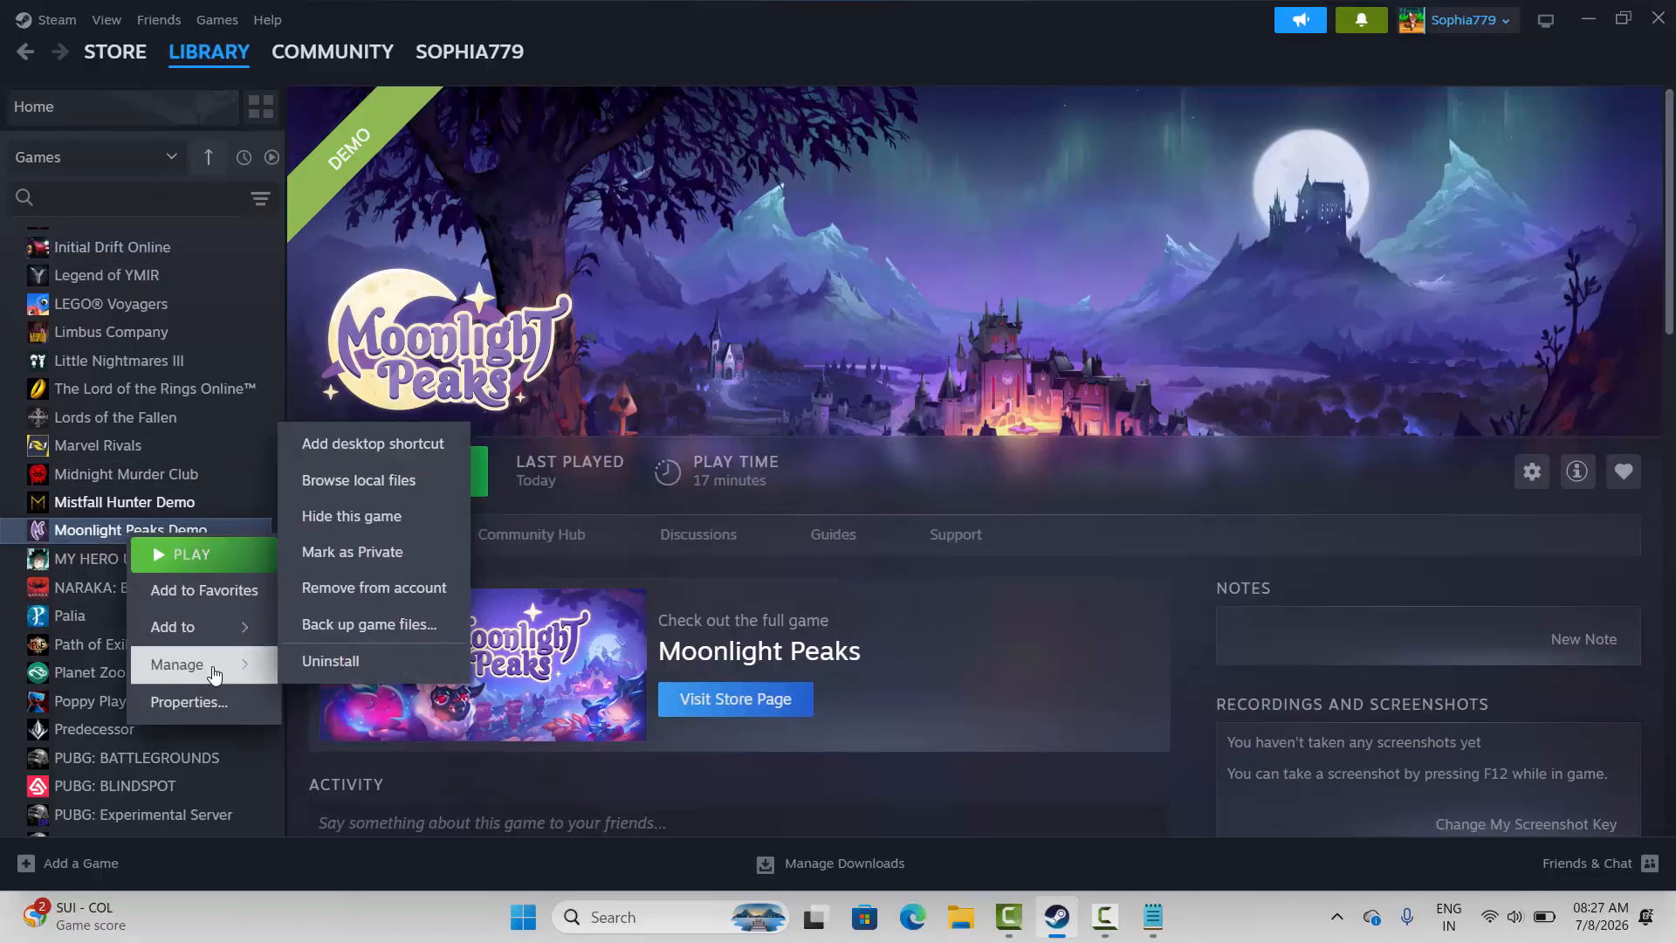
click(361, 485)
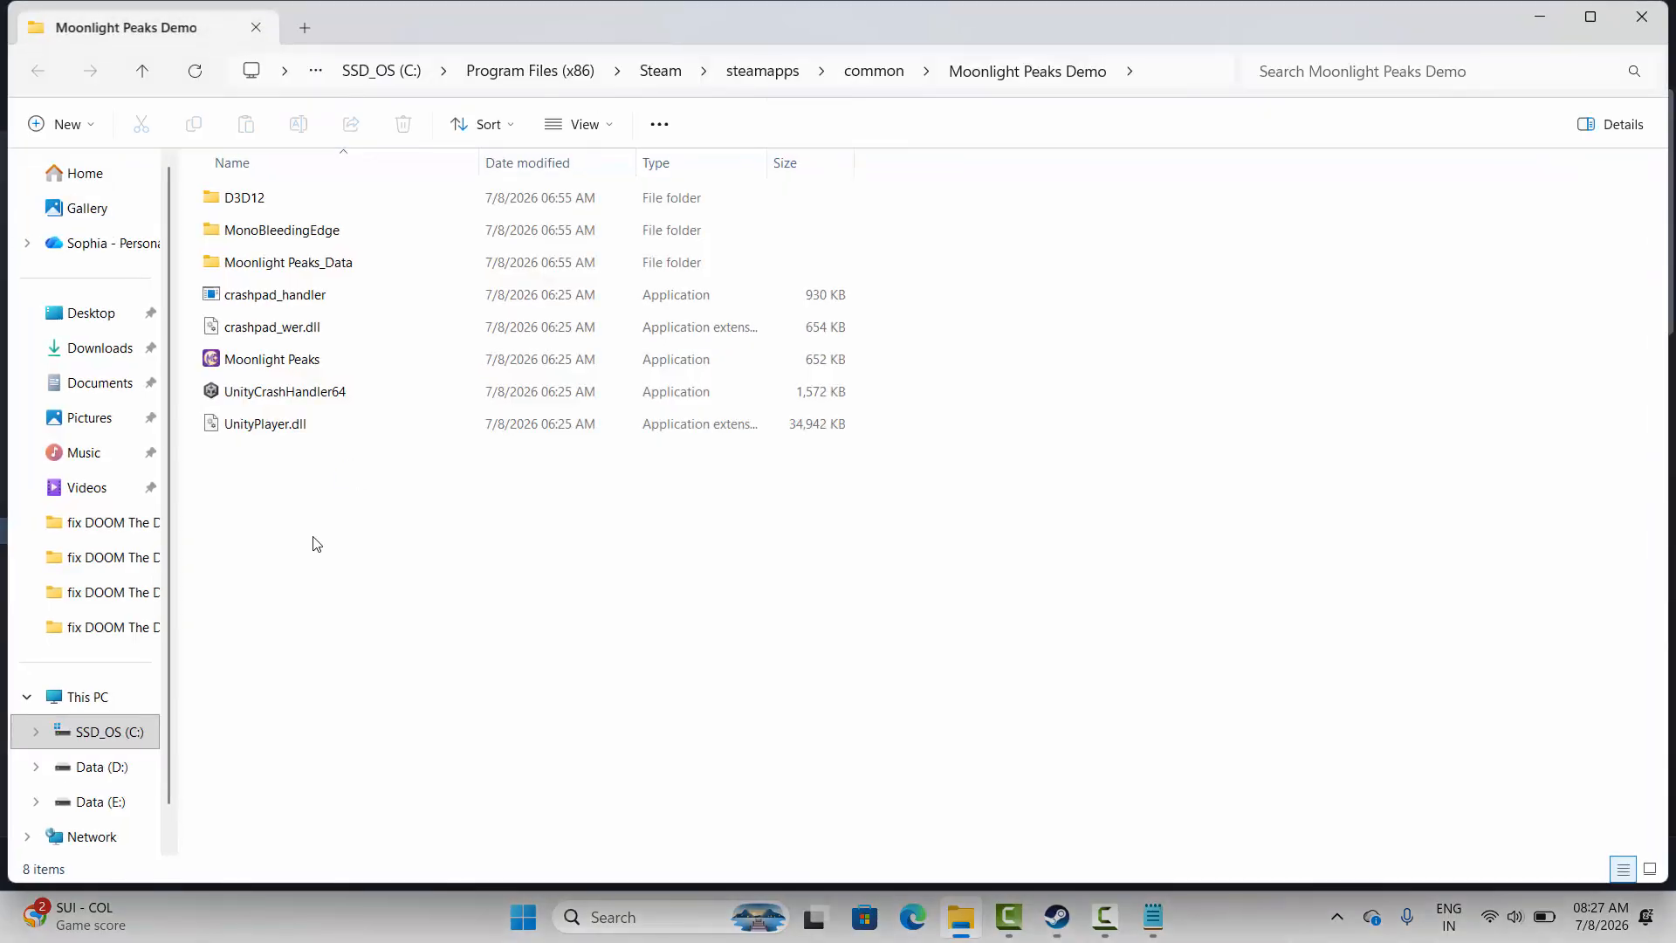
click(281, 365)
right_click(281, 365)
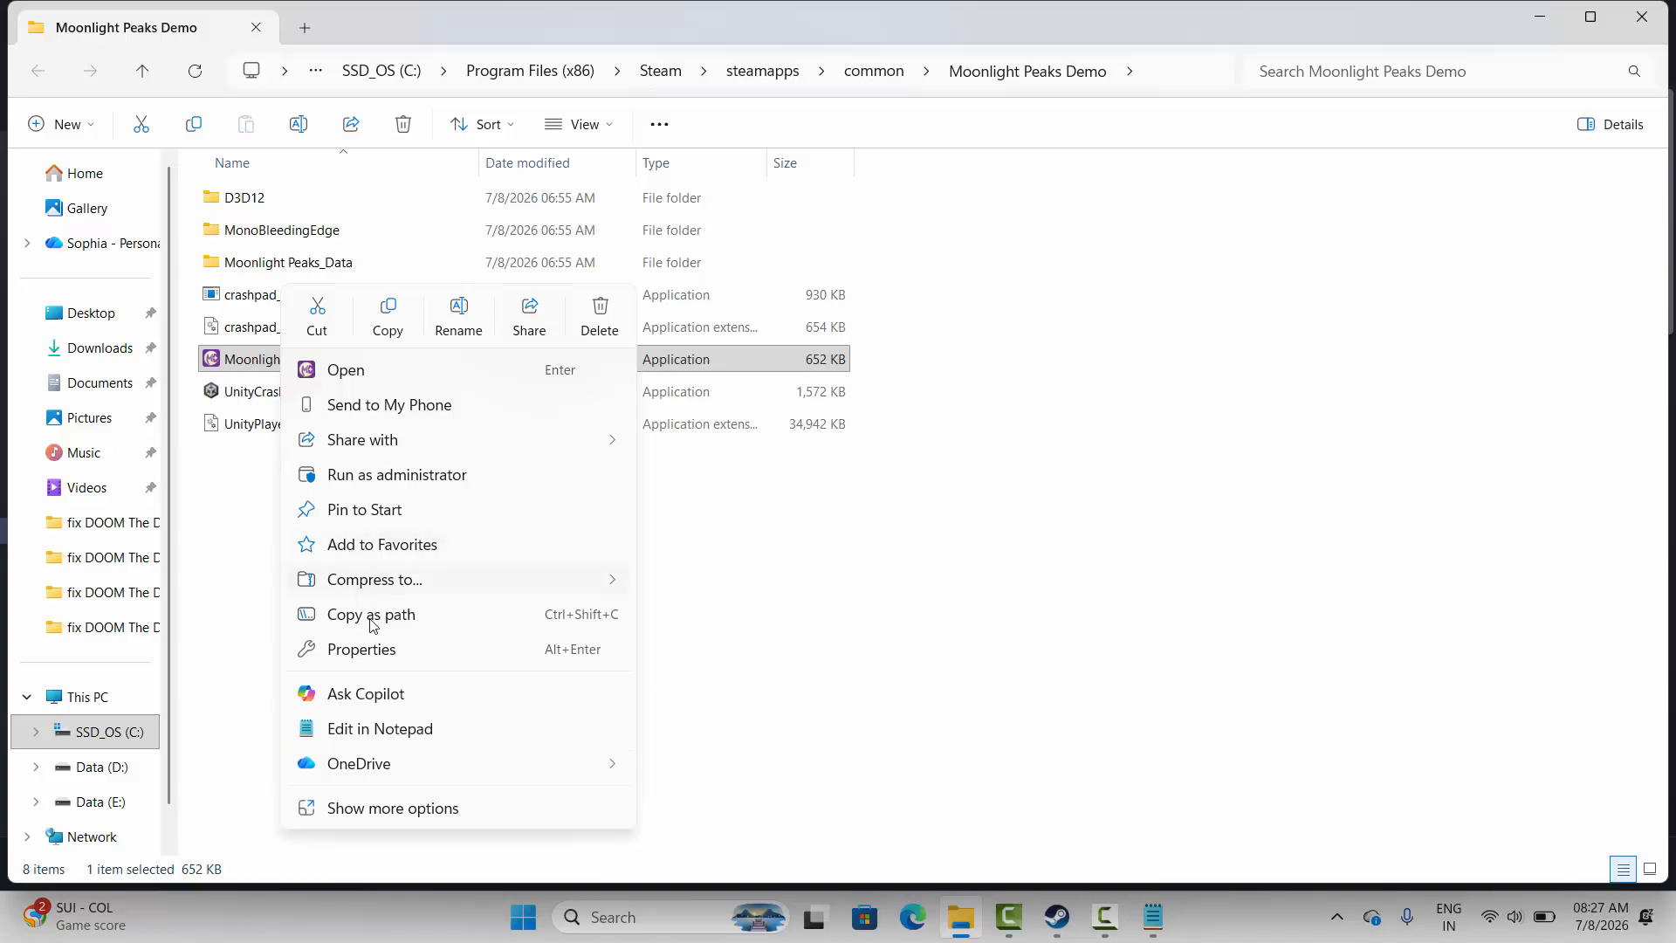
click(375, 650)
click(451, 344)
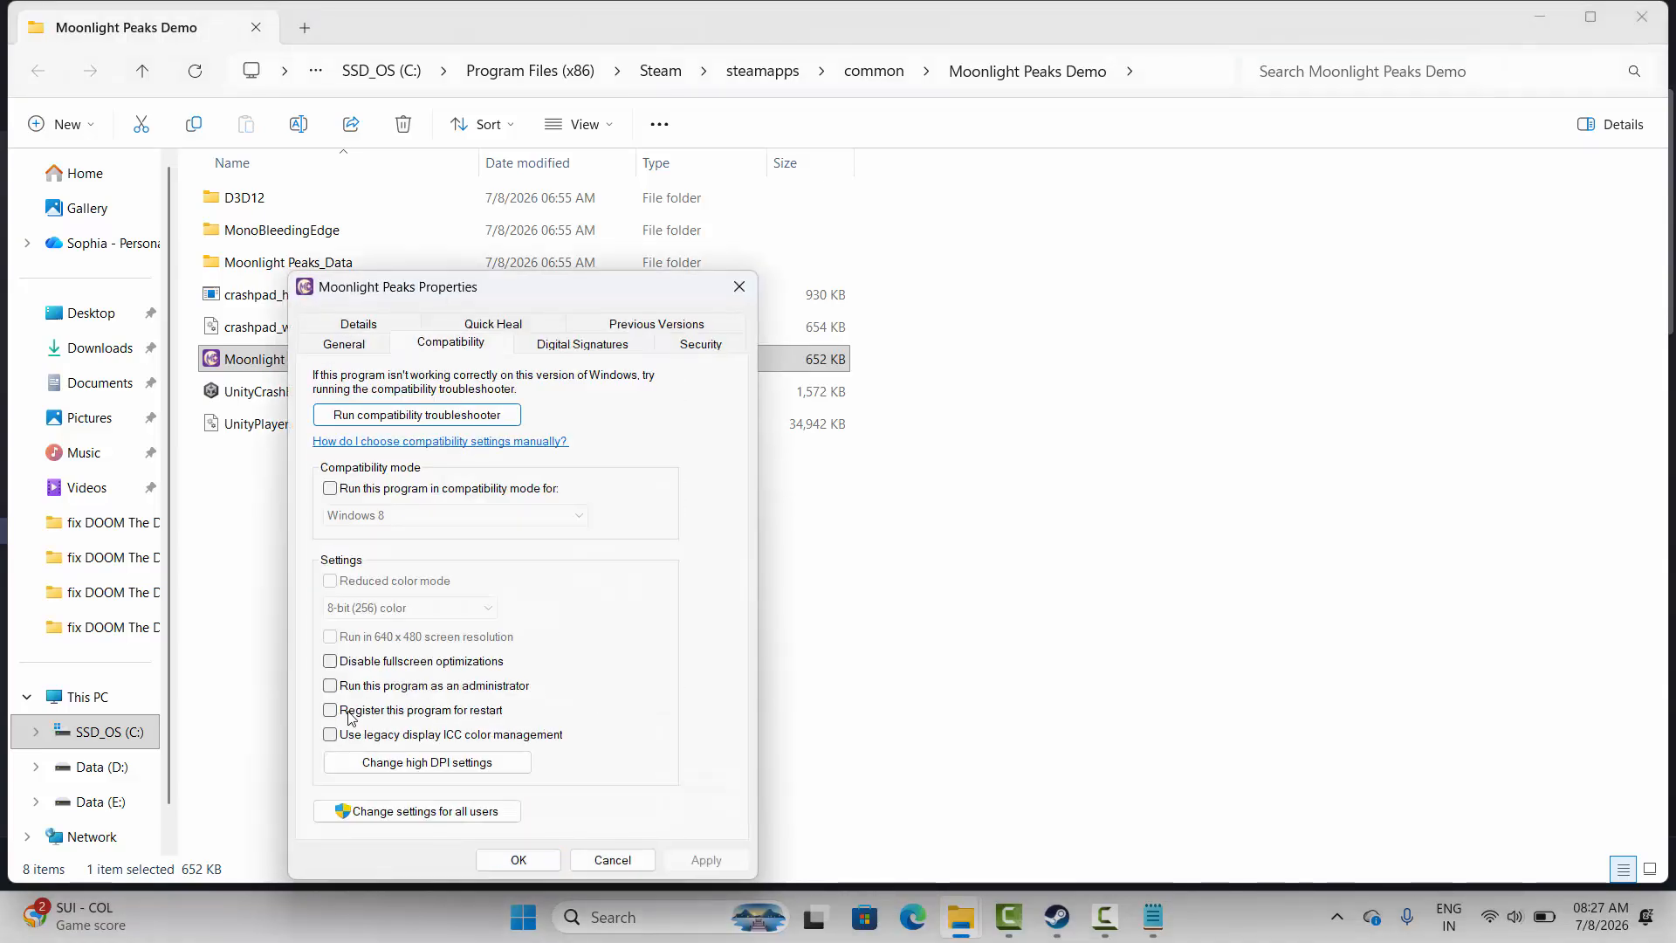
Set Moonlight Peaks to run as an administrator in Windows 8 compatibility mode with fullscreen optimizations disabled.
click(332, 686)
click(331, 488)
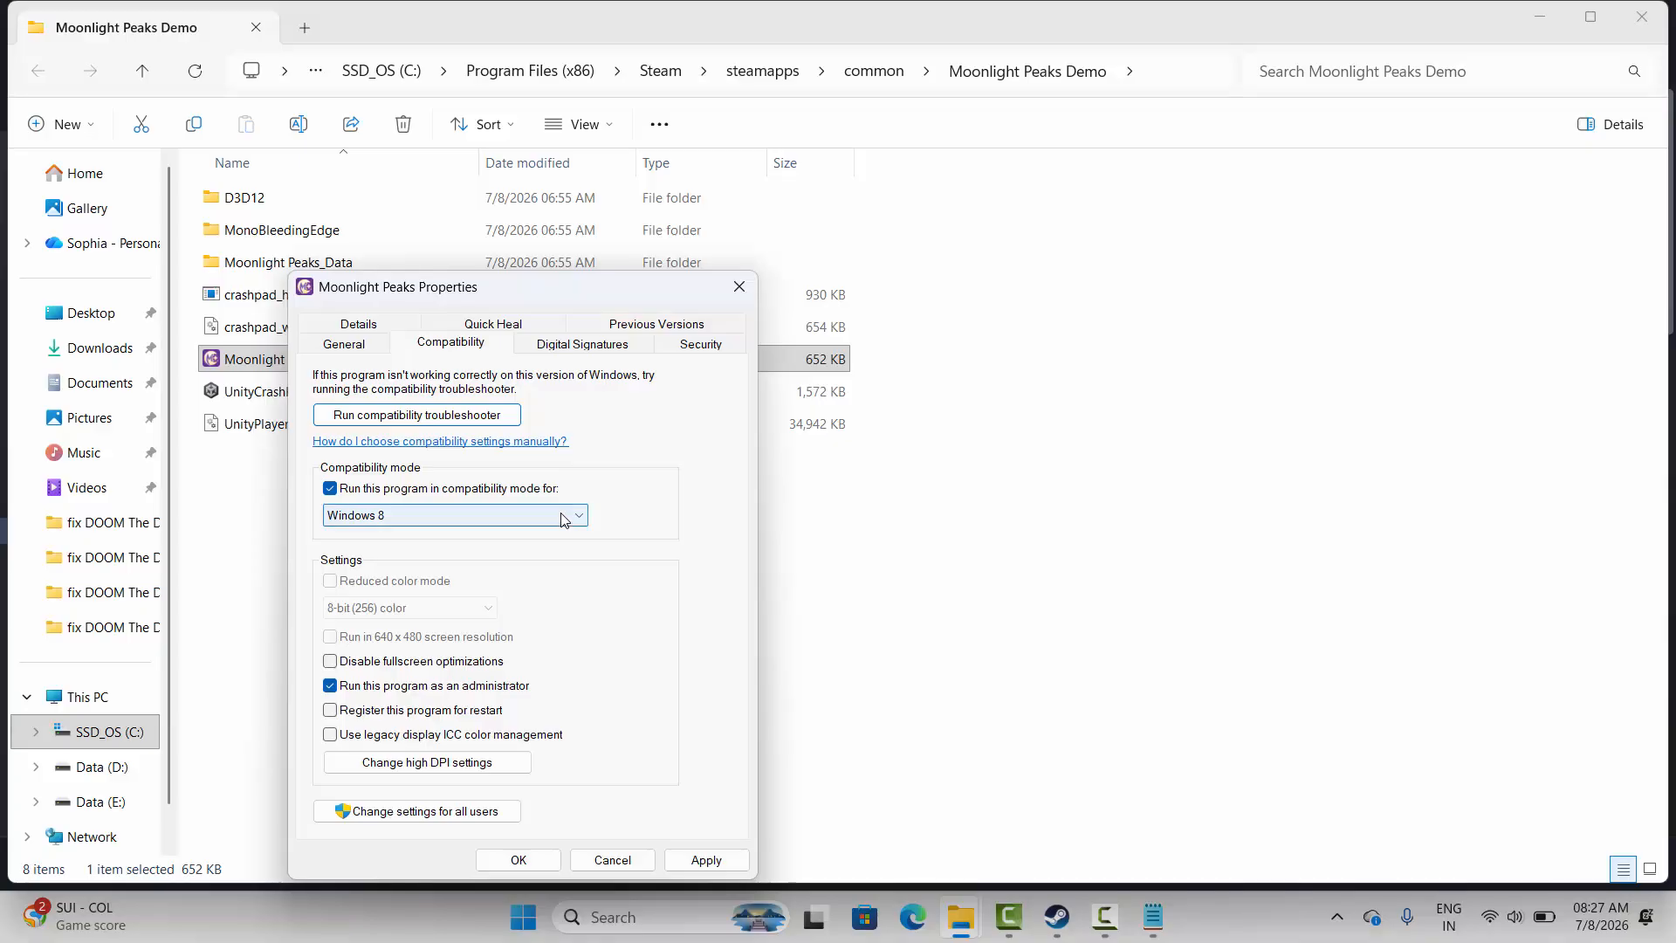
click(563, 516)
click(561, 517)
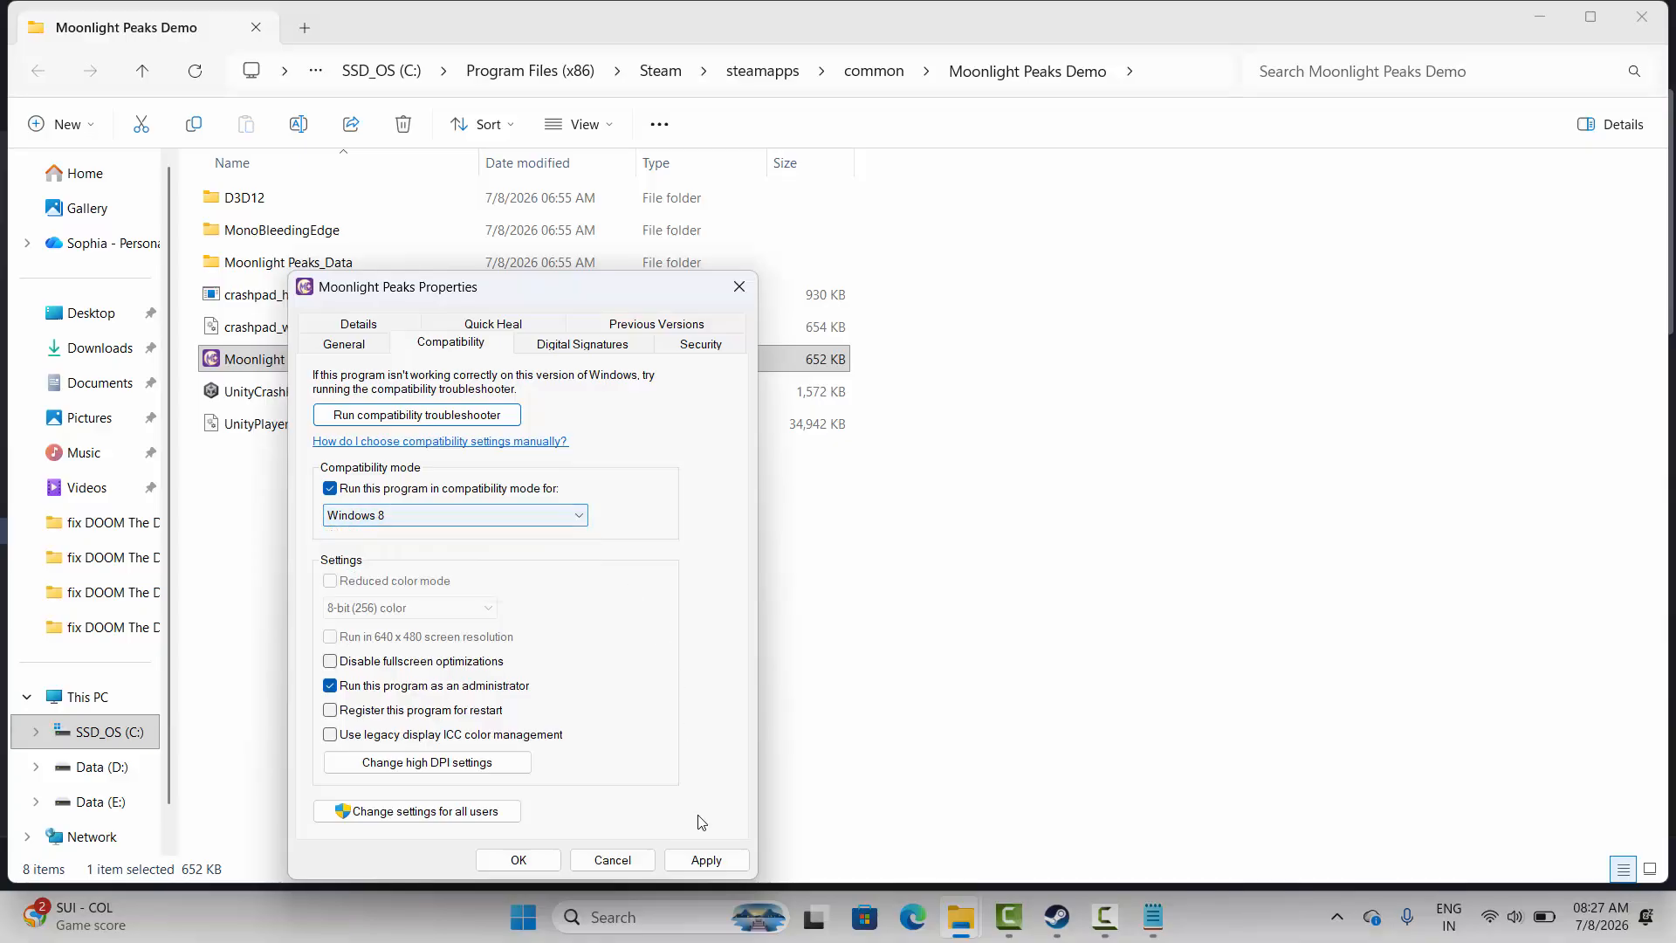
click(707, 861)
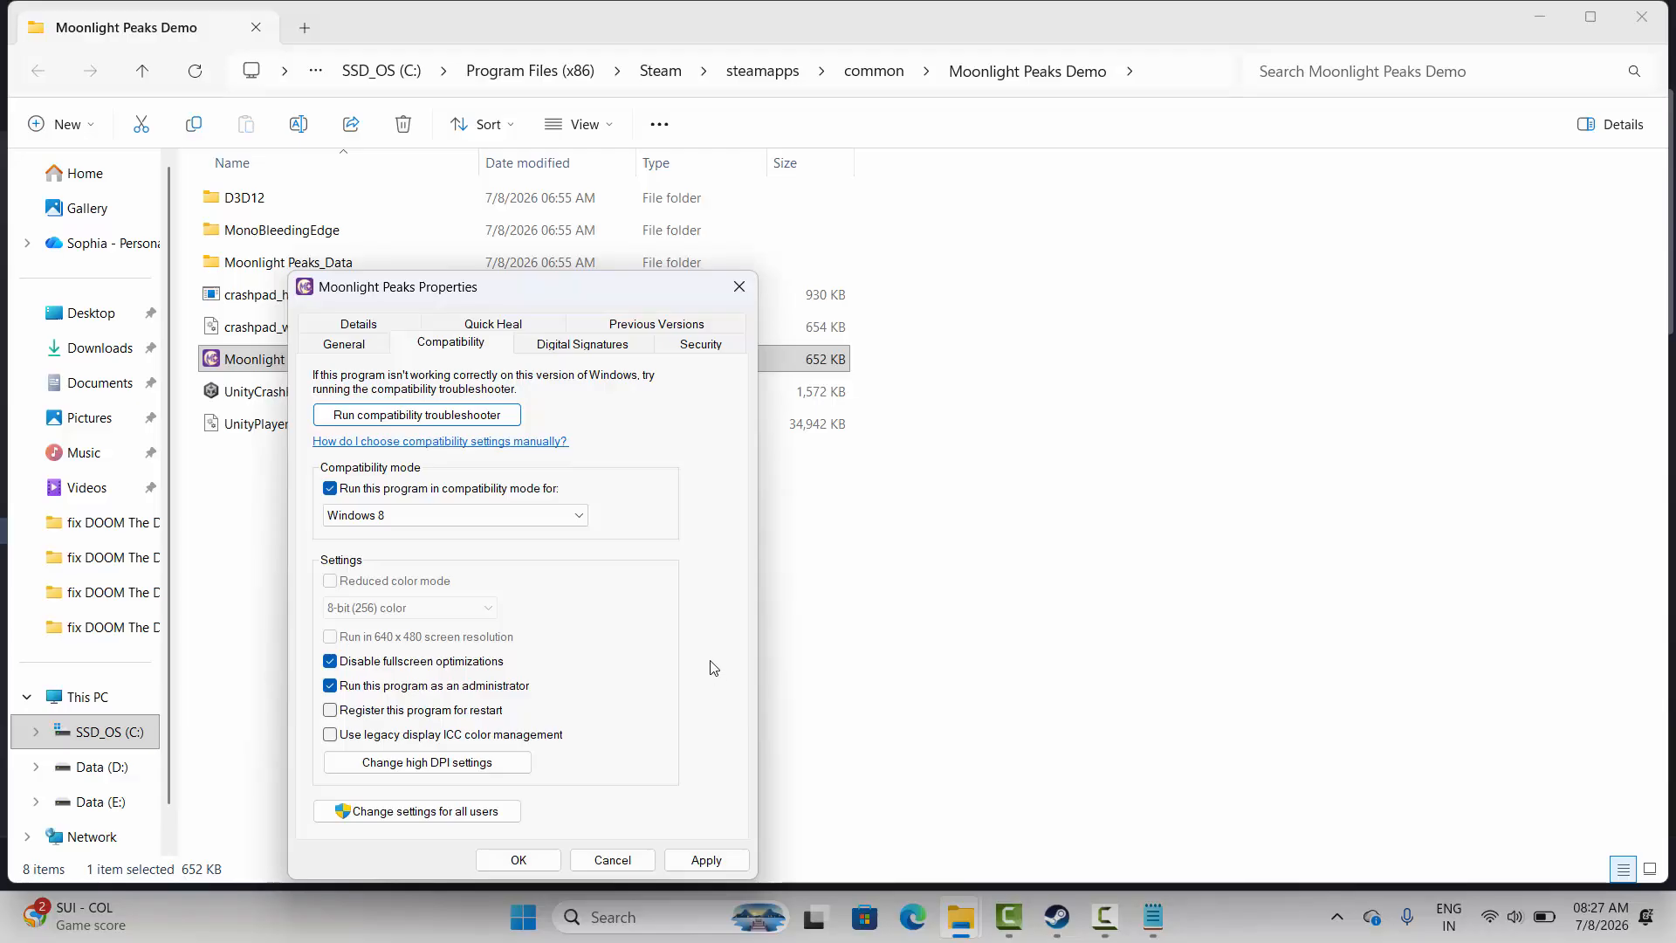
Turn off Moonlight Peaks' compatibility mode, fullscreen optimization and administrator options, apply, and close the properties and game folder.
click(489, 490)
click(489, 661)
click(488, 686)
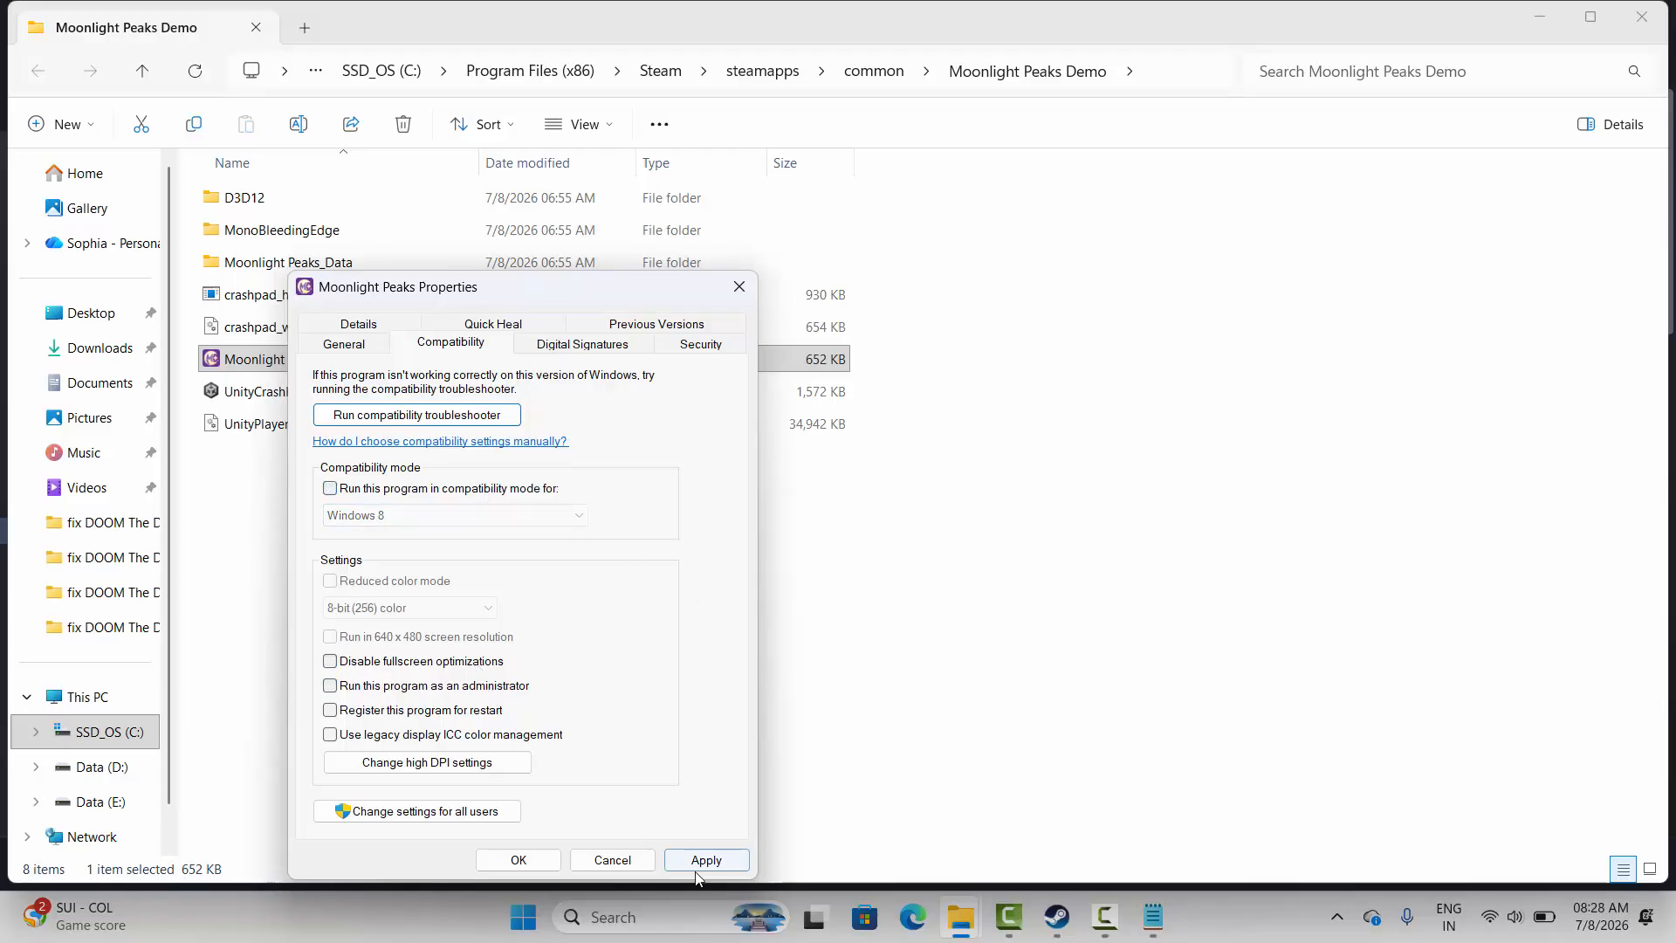
click(740, 286)
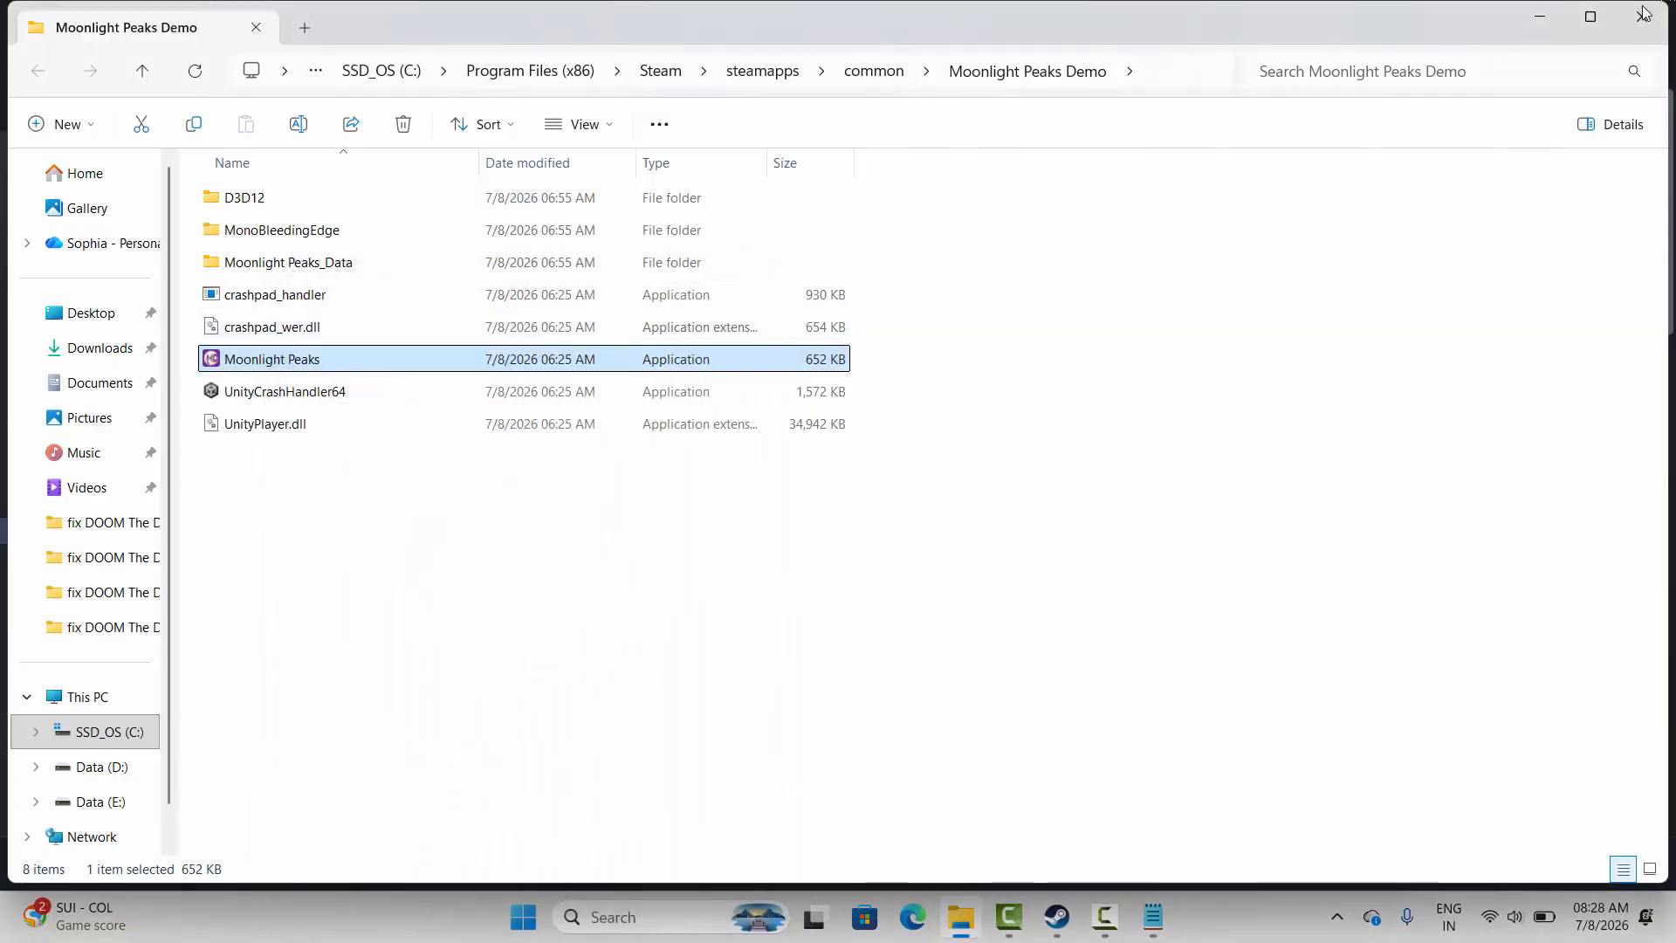
click(1642, 17)
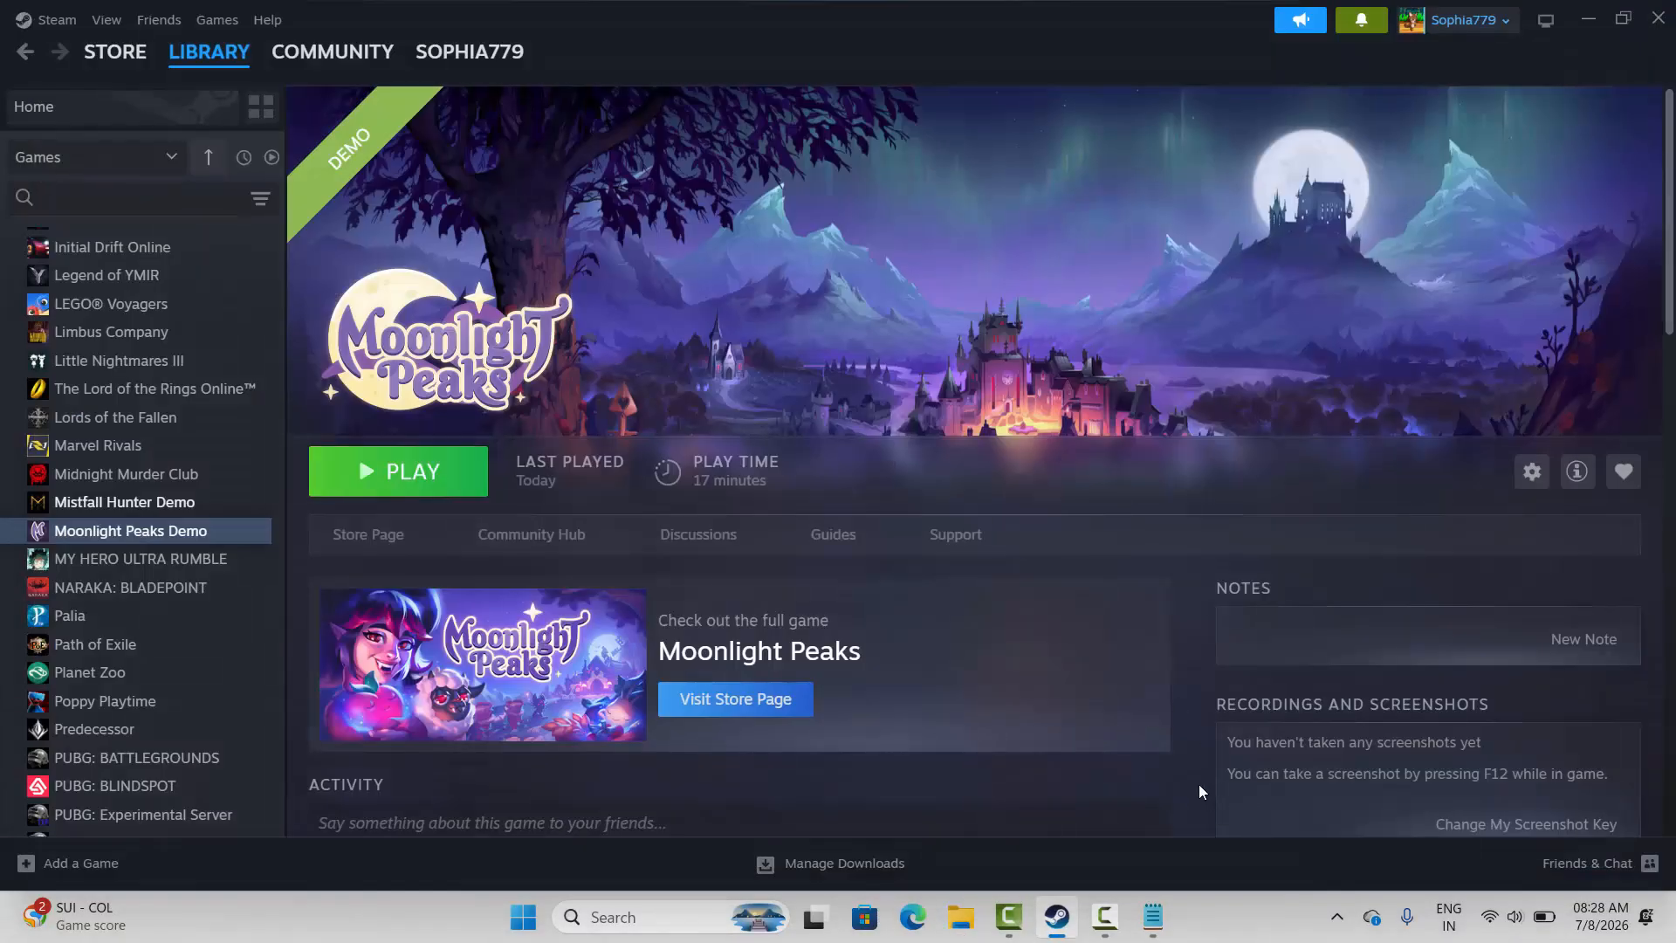
Check for Windows updates in the system Settings, and close Settings.
click(617, 916)
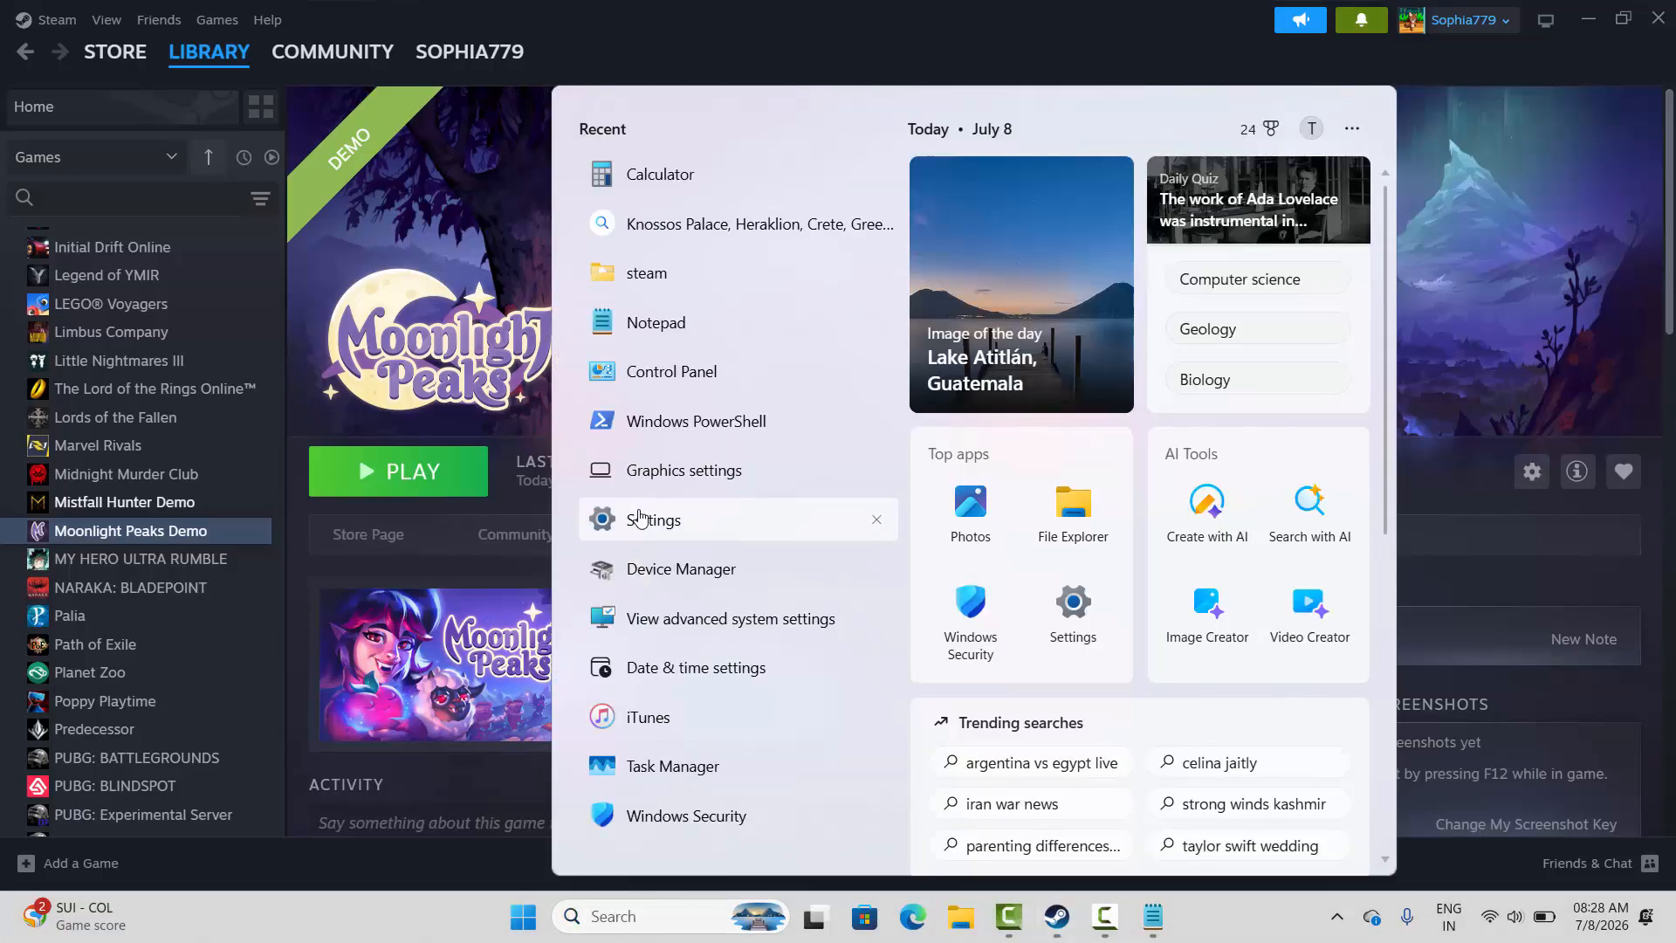
click(640, 518)
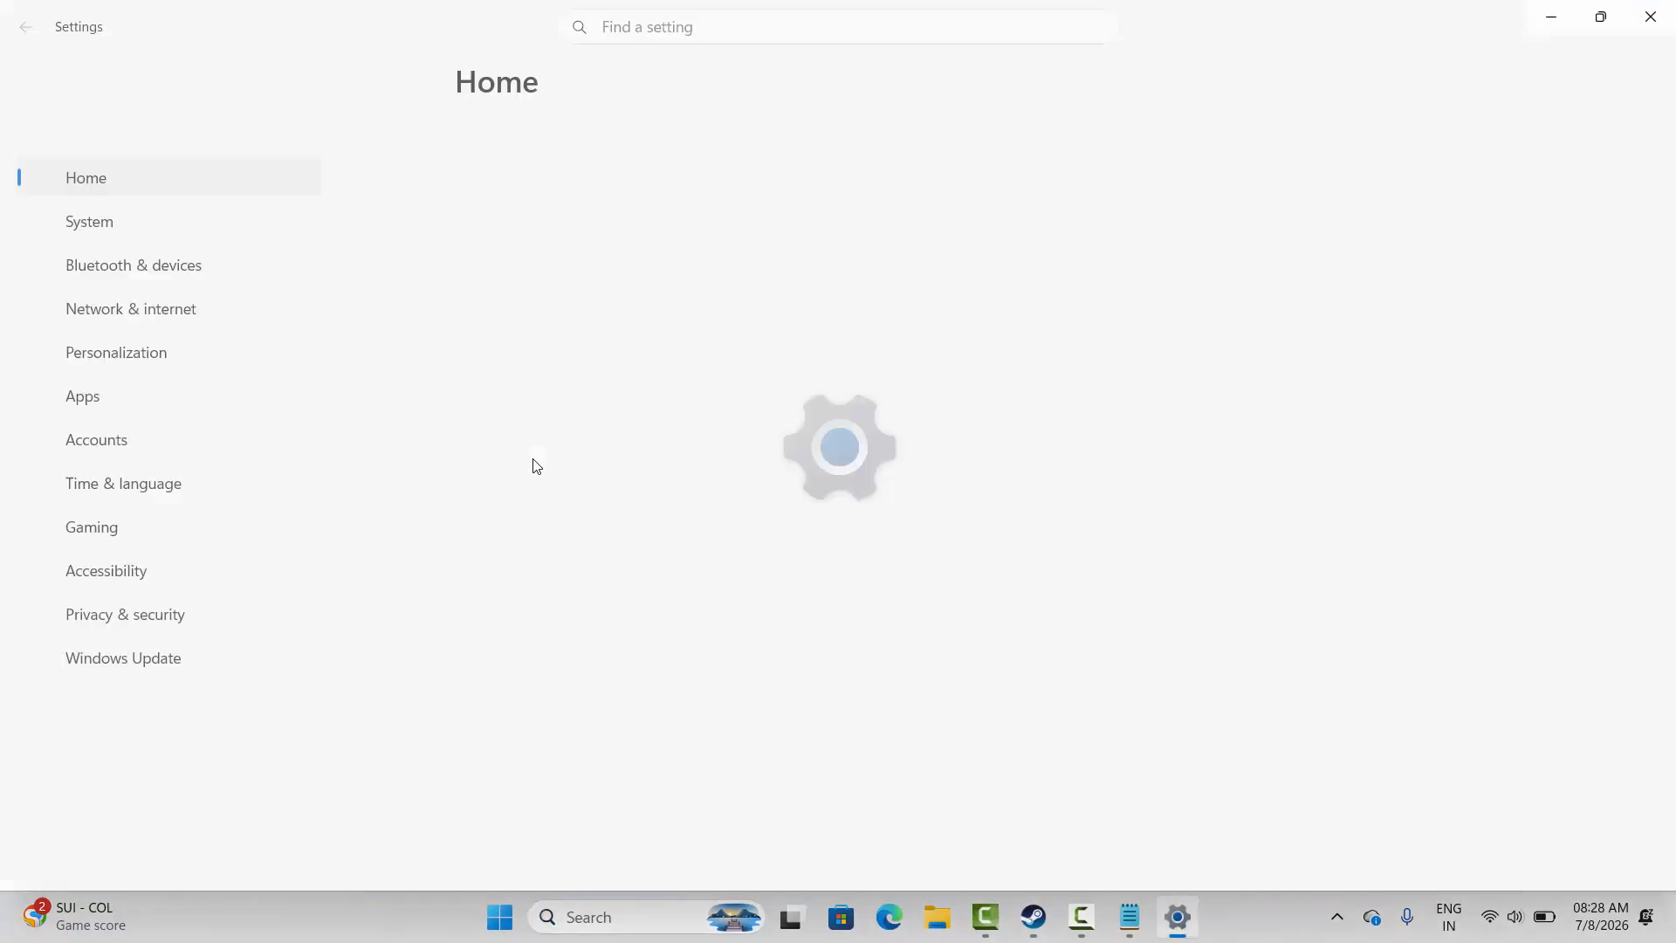
click(152, 669)
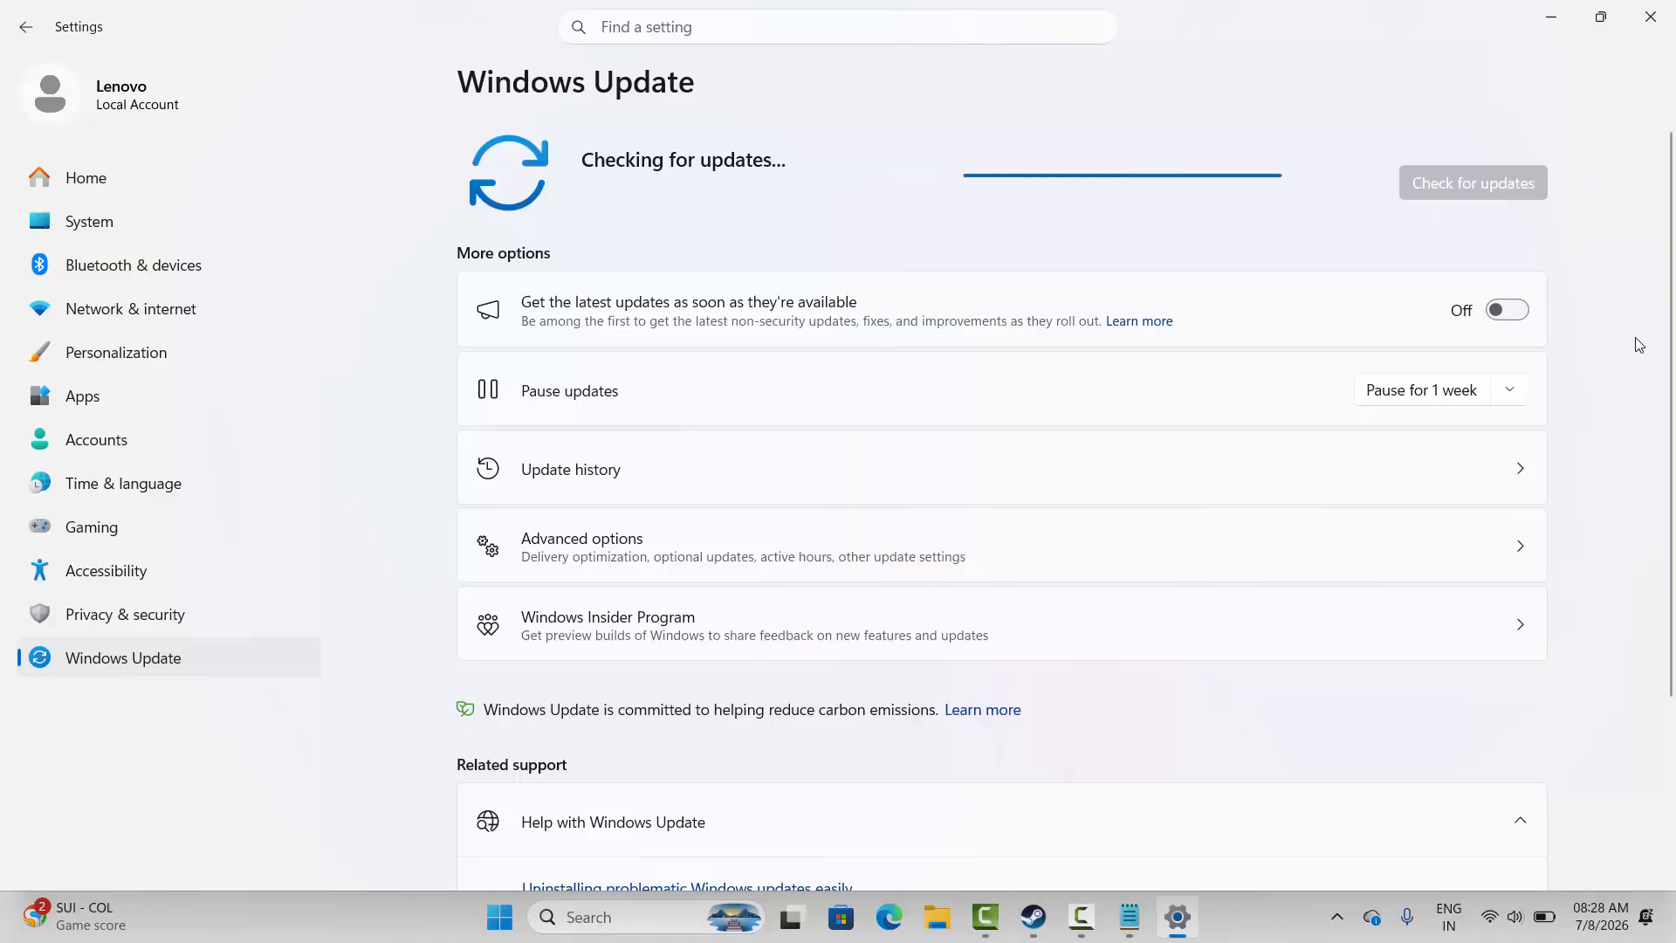
click(1652, 19)
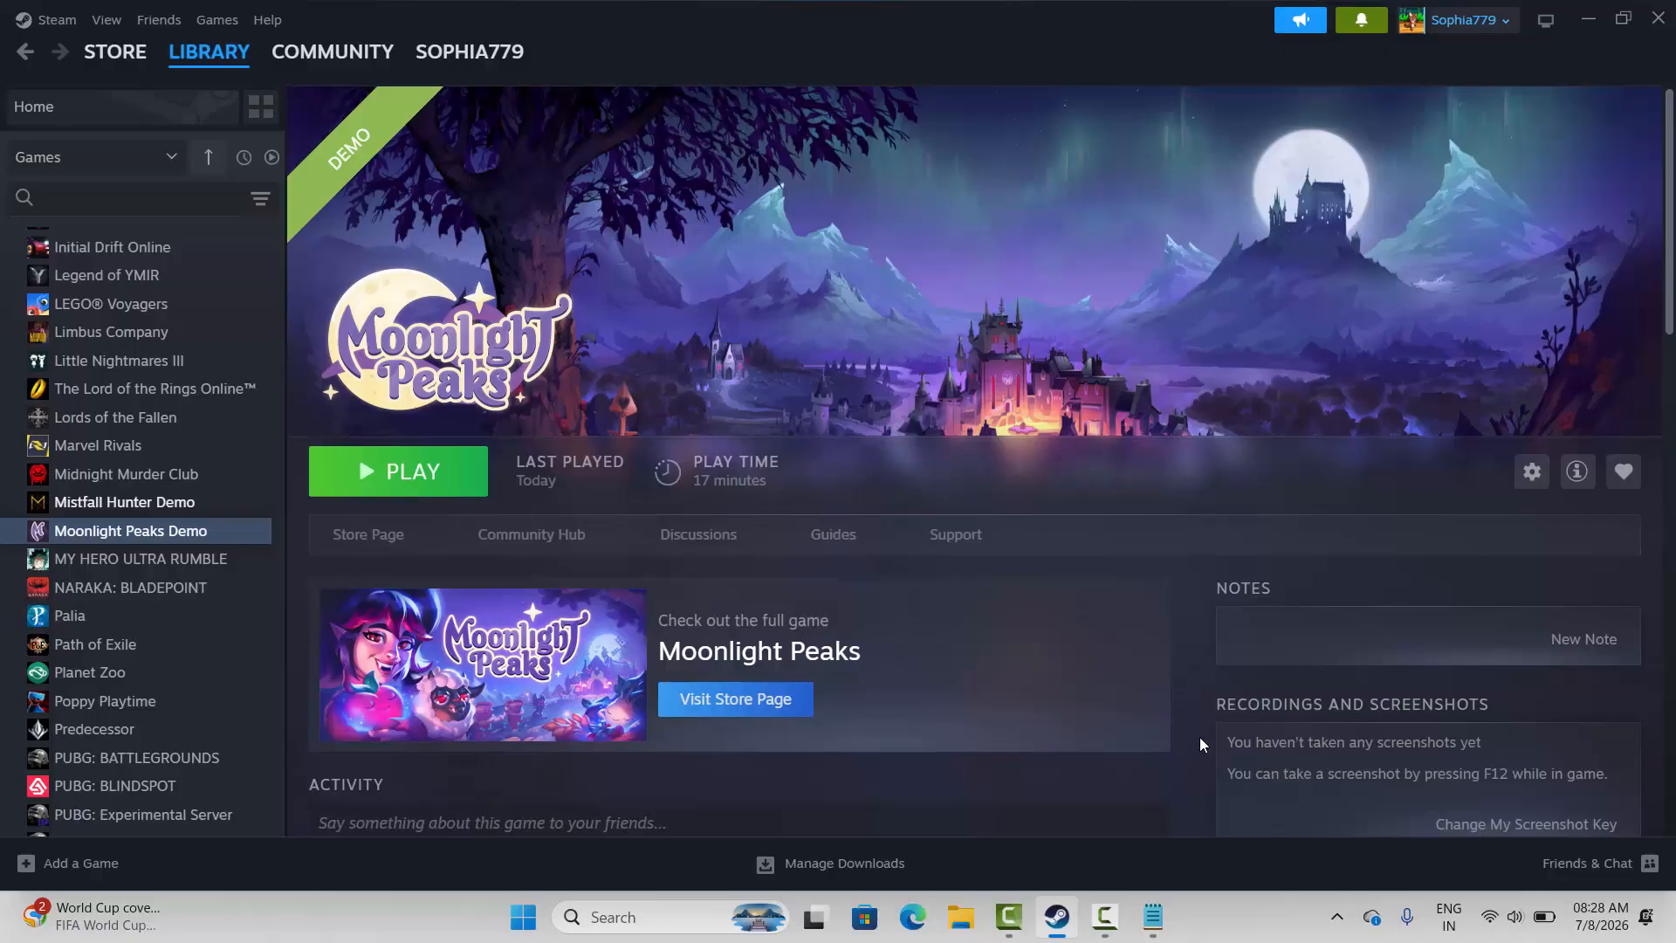
In Windows Security, open the list of apps allowed through the firewall and unlock it for changes.
click(611, 916)
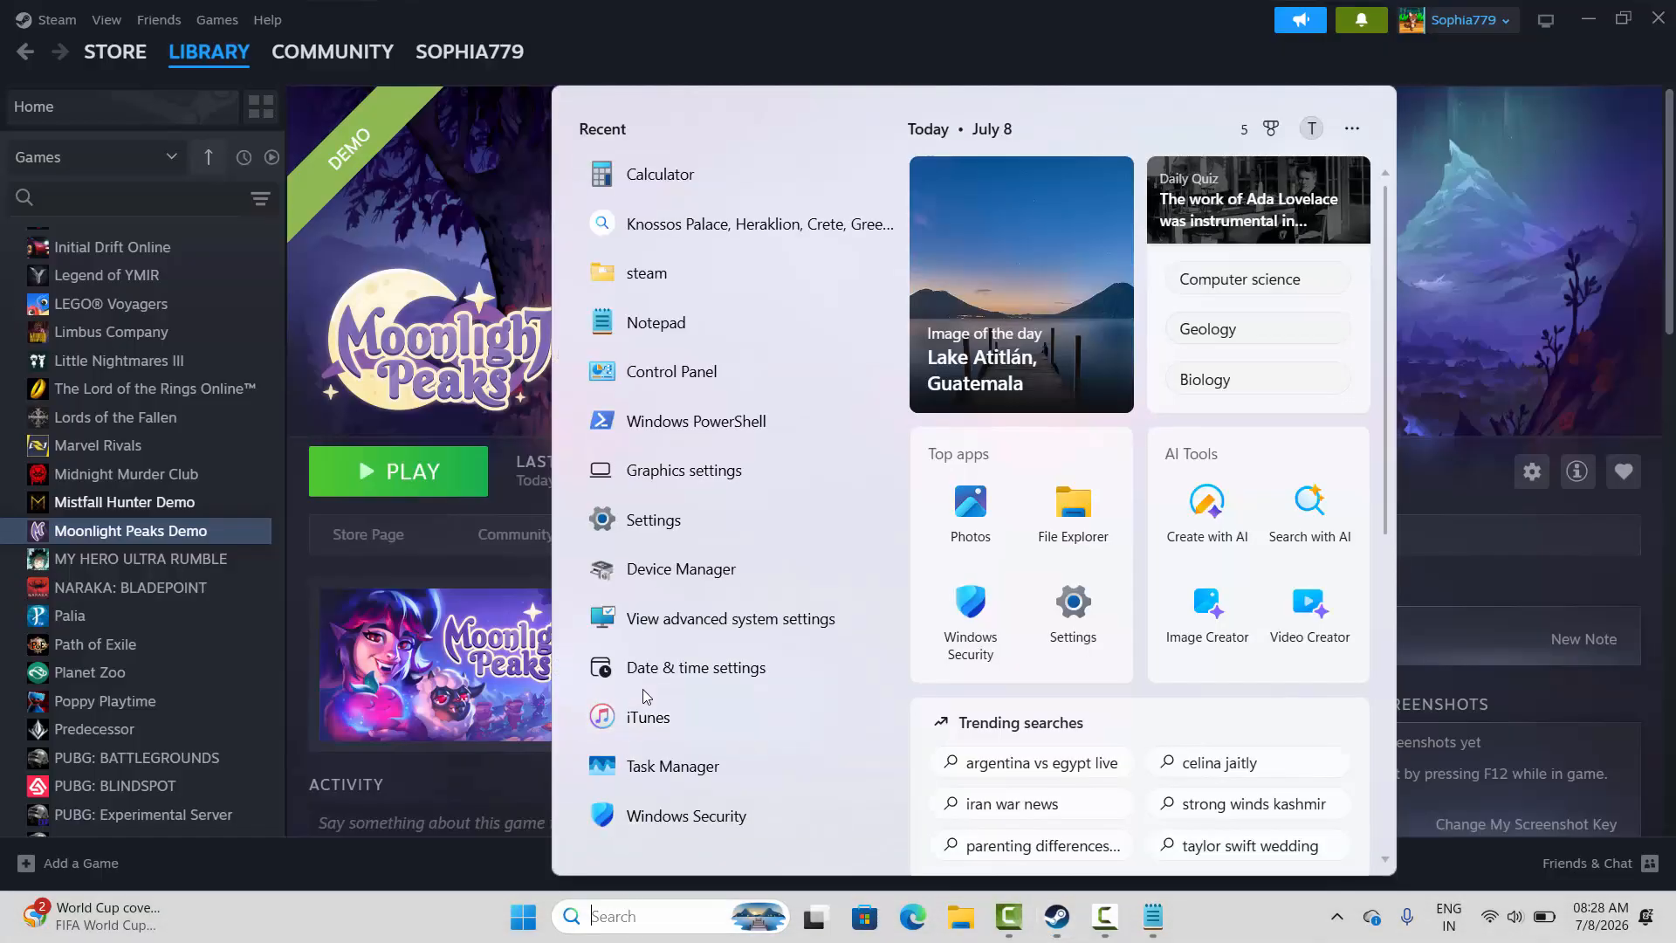
click(666, 816)
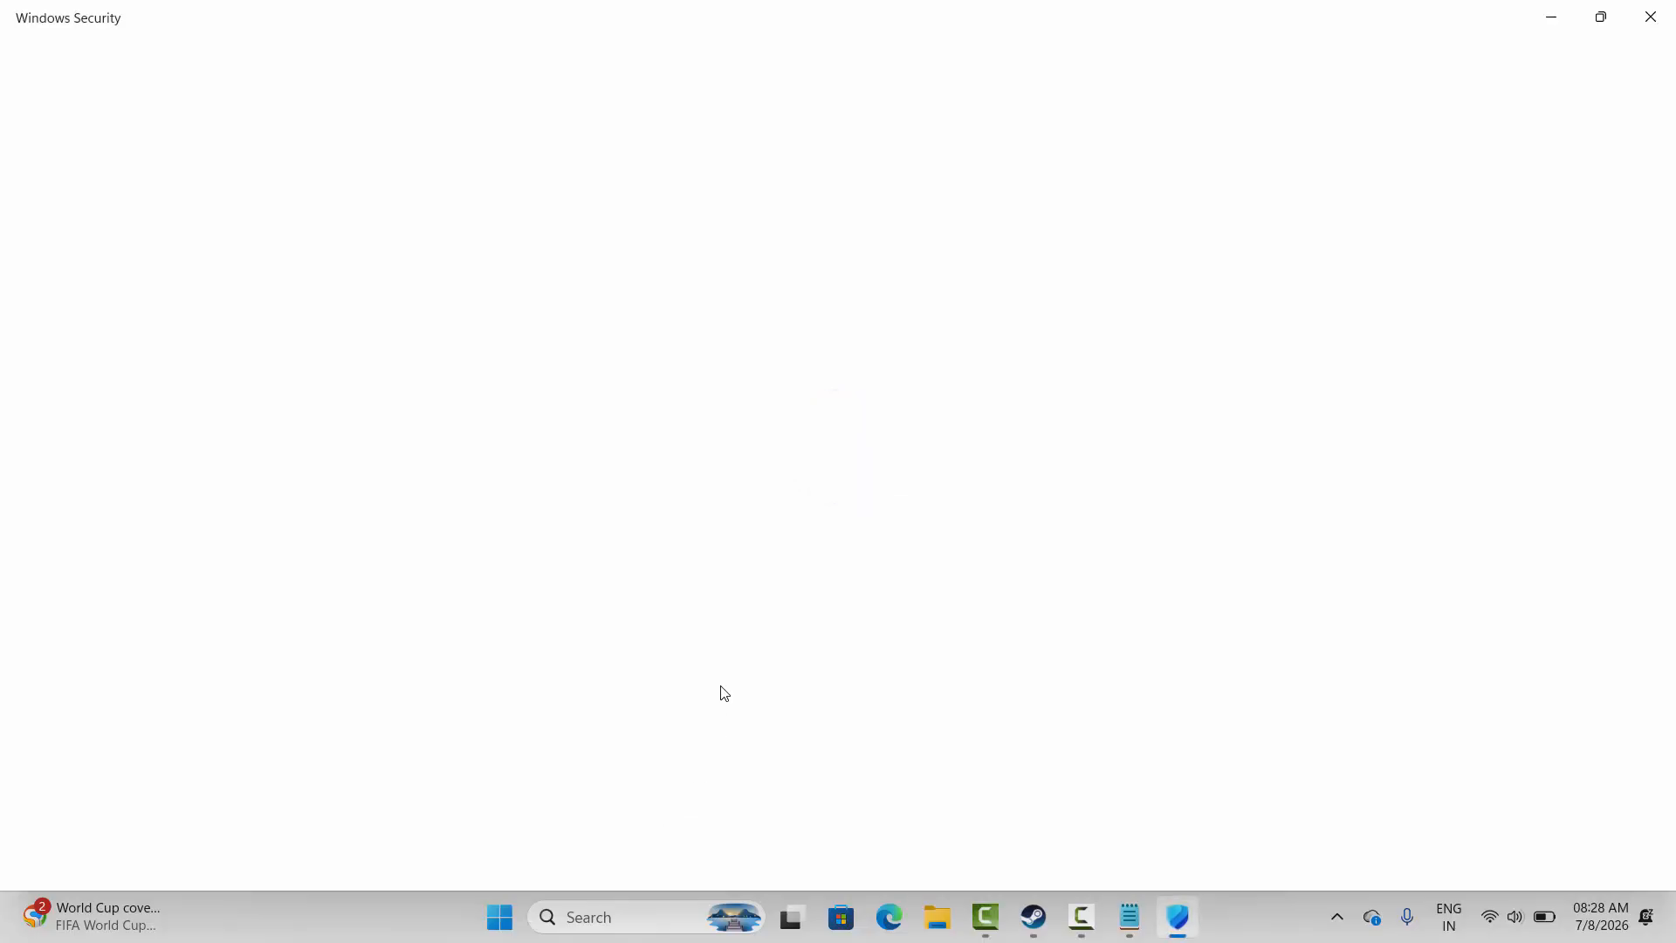
click(989, 377)
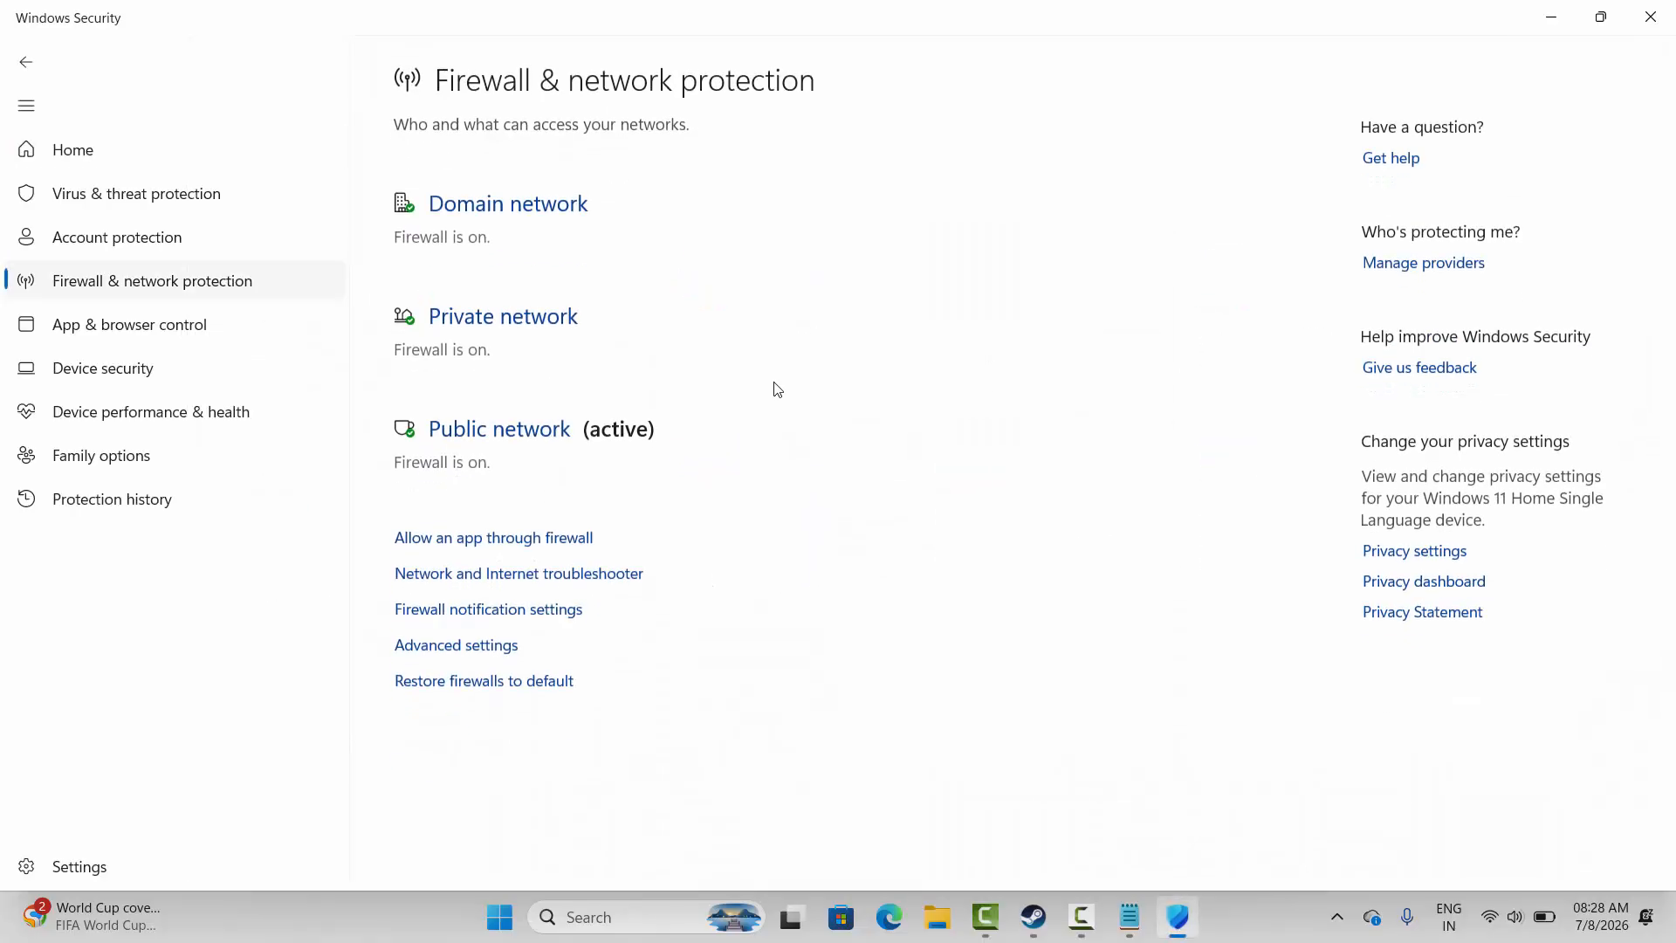
click(518, 539)
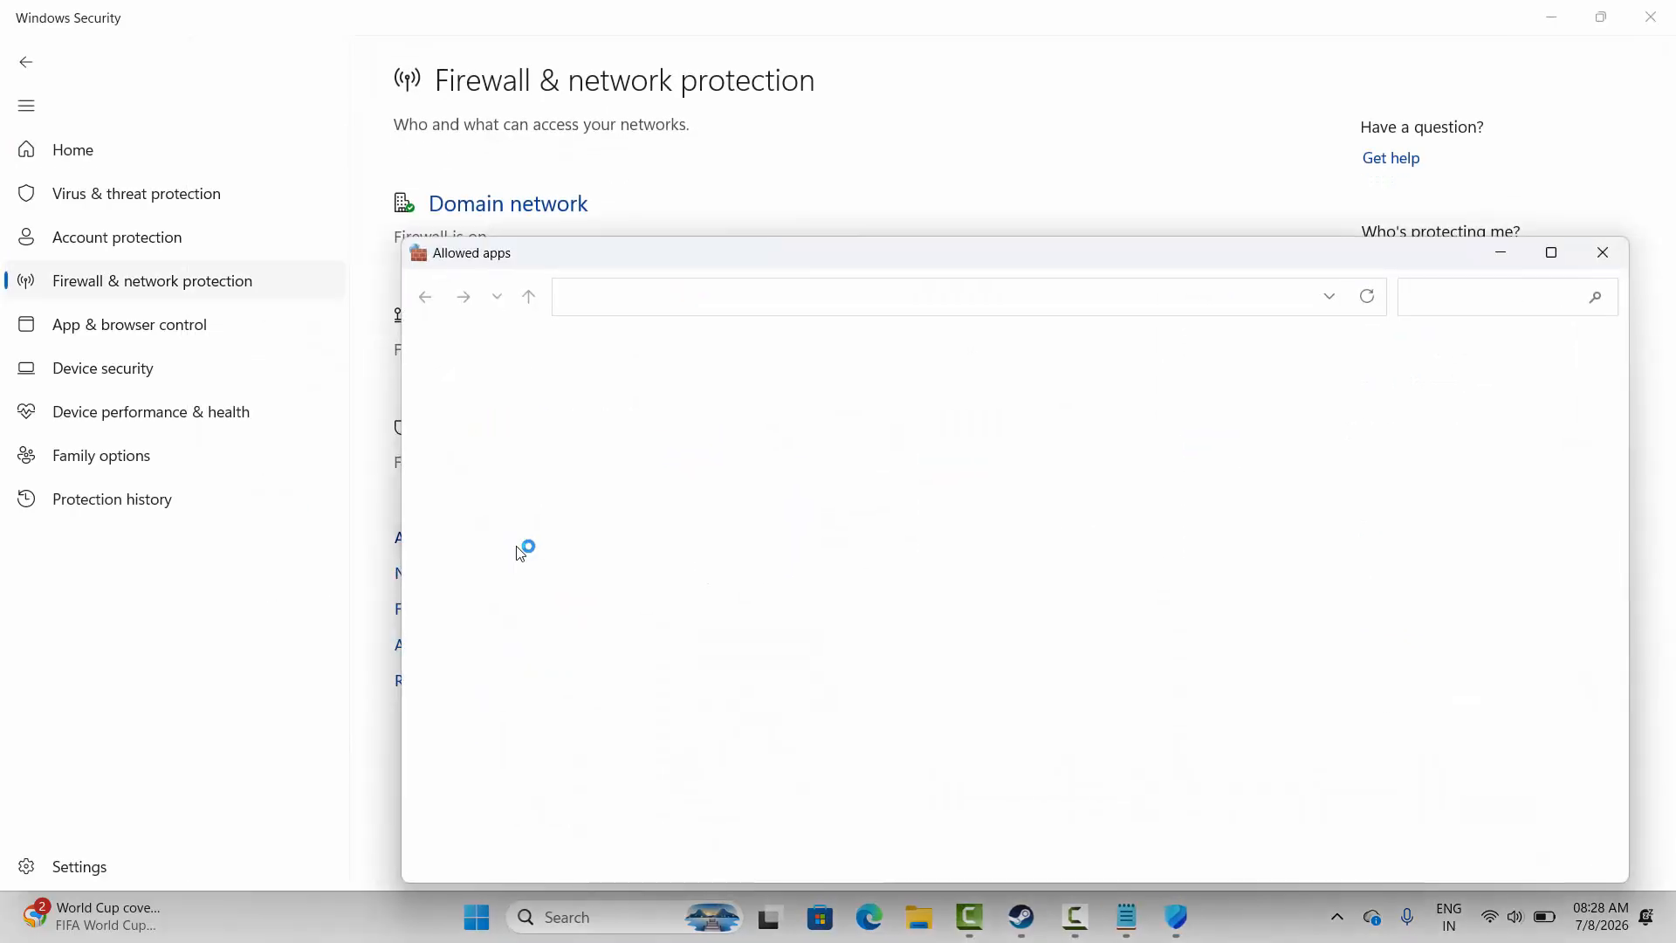
click(1267, 411)
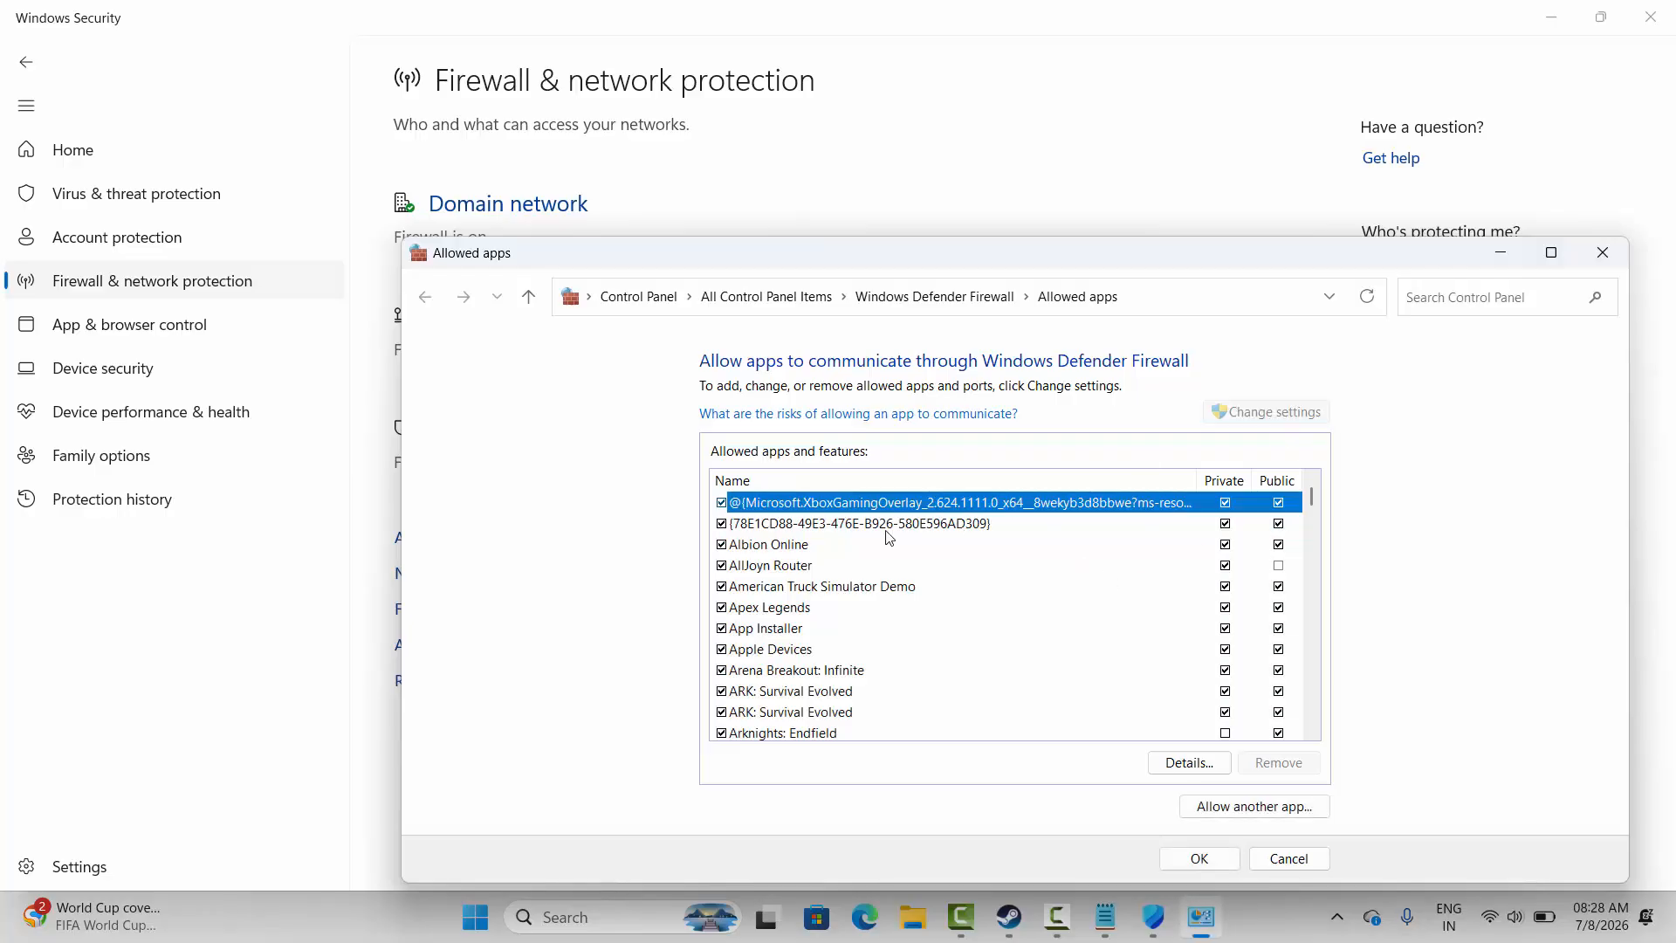
Find and select Moonlight Peaks Demo among the apps allowed through the firewall.
scroll(845, 635, down, 8)
scroll(845, 636, down, 15)
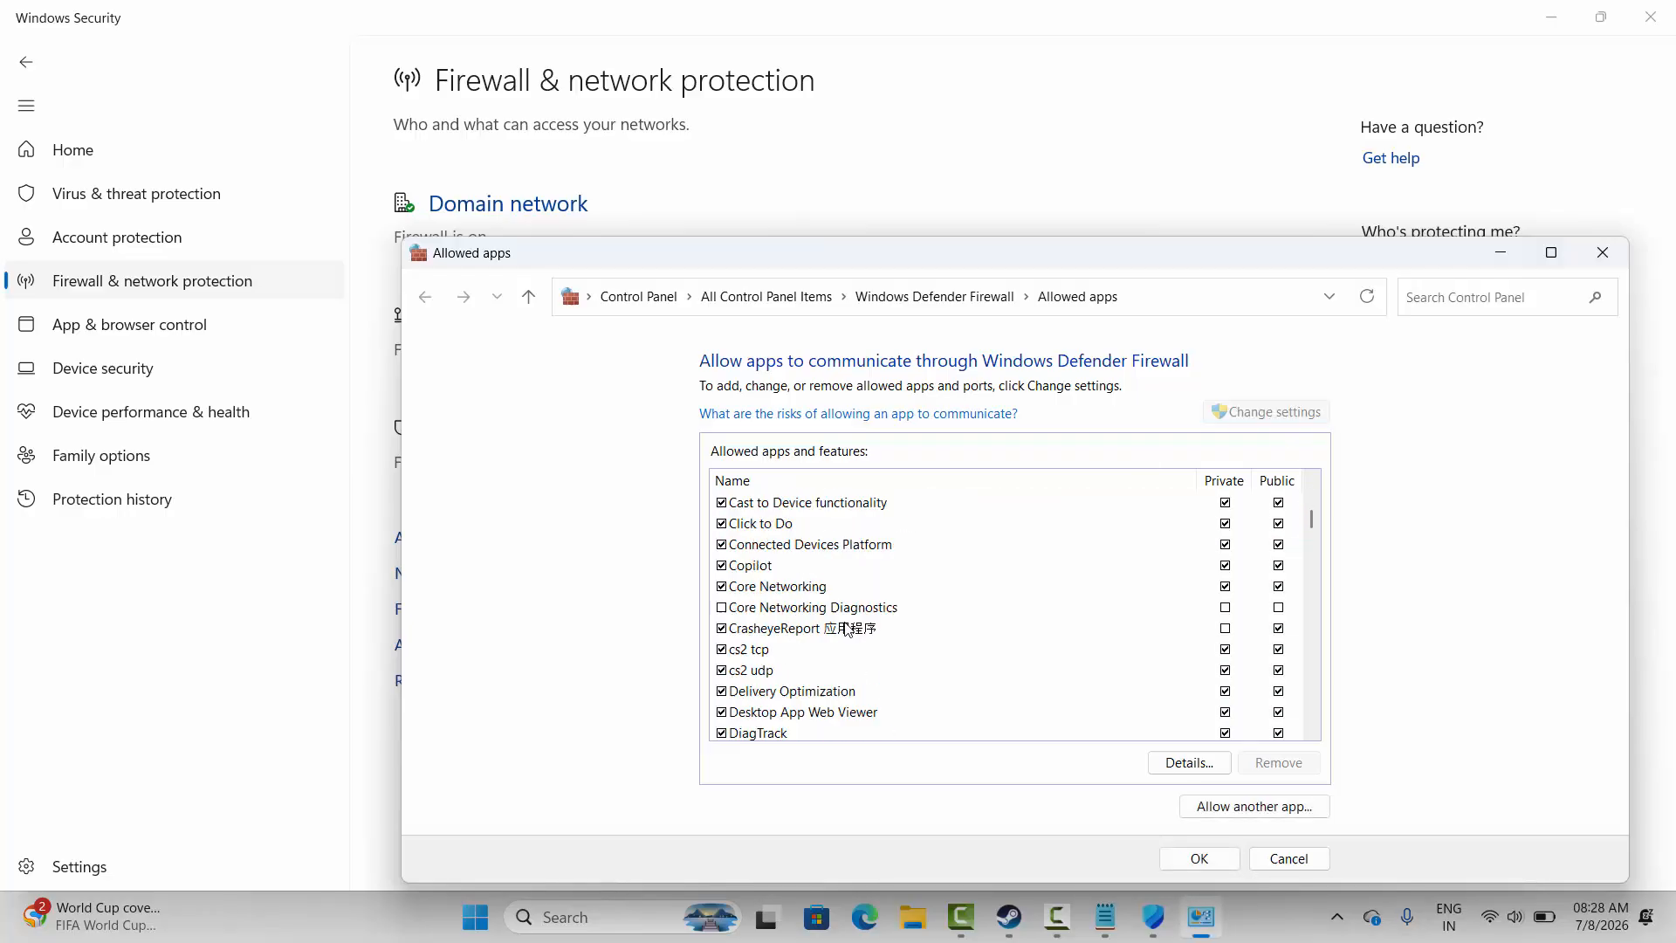
scroll(871, 610, down, 12)
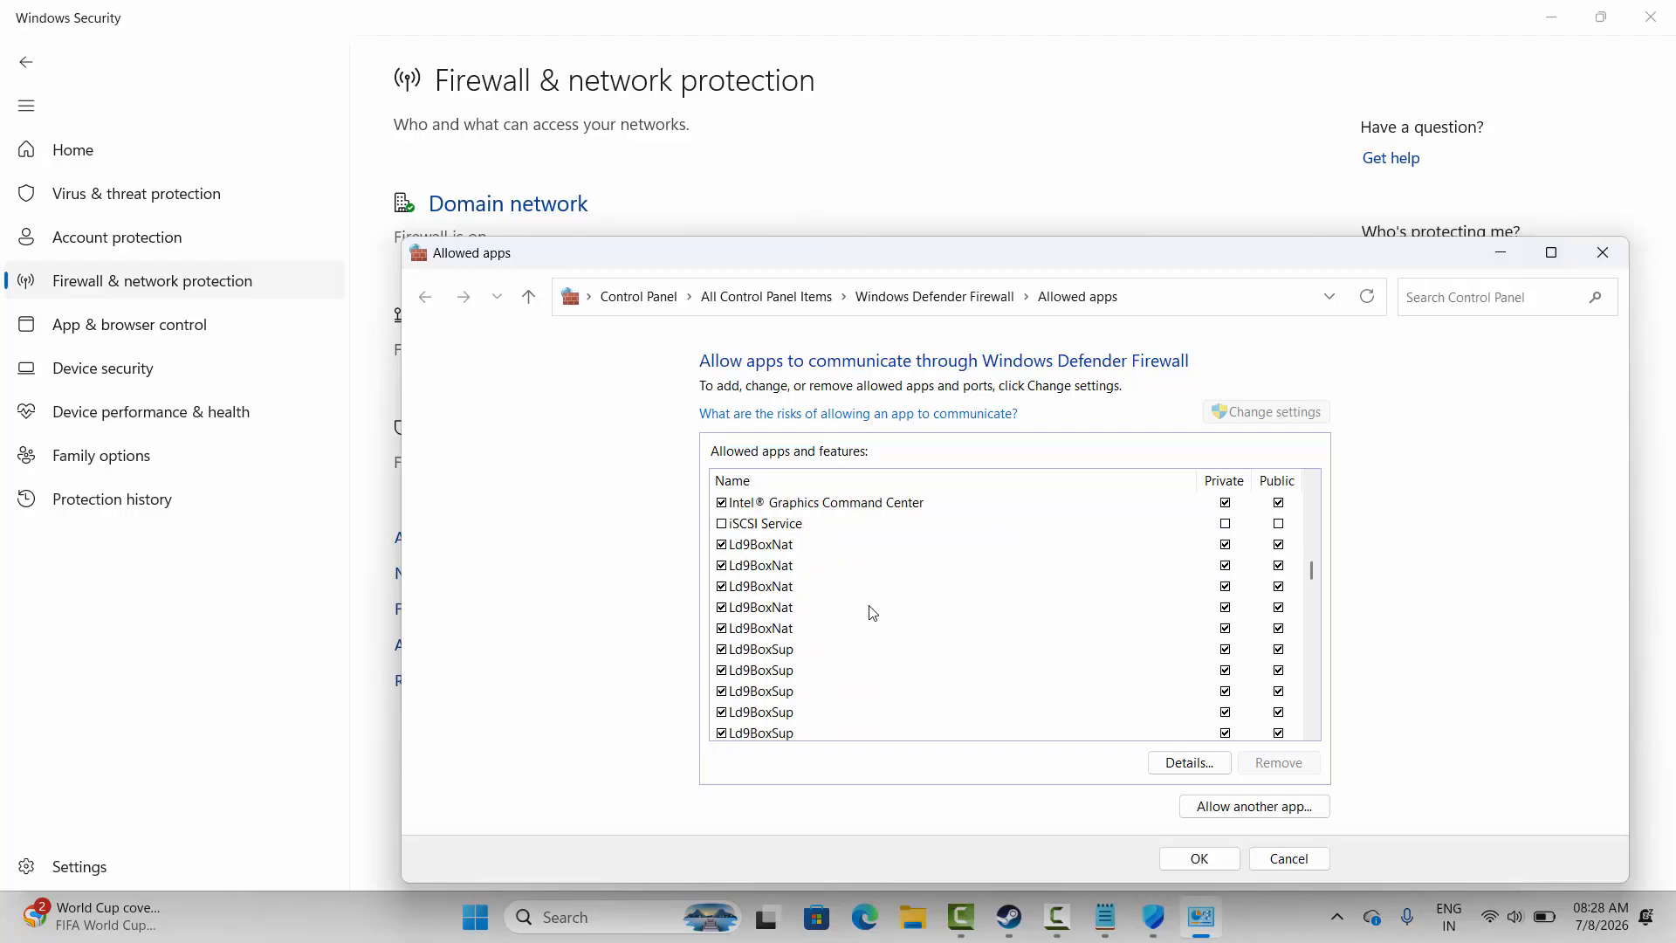
scroll(871, 611, down, 2)
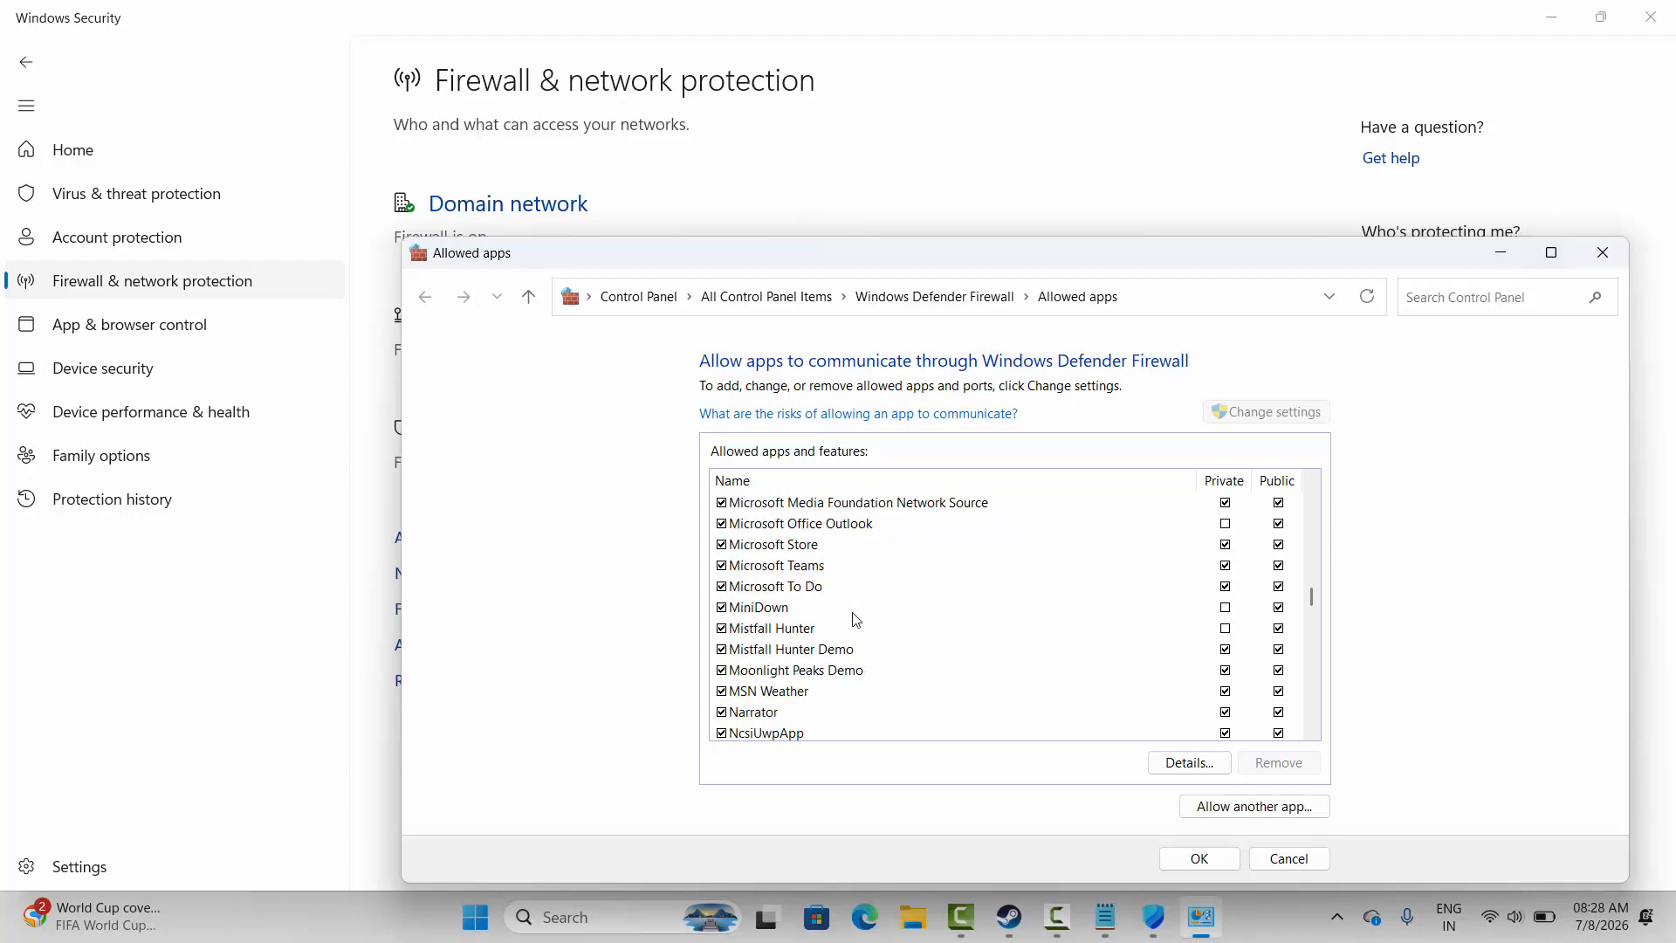
click(836, 667)
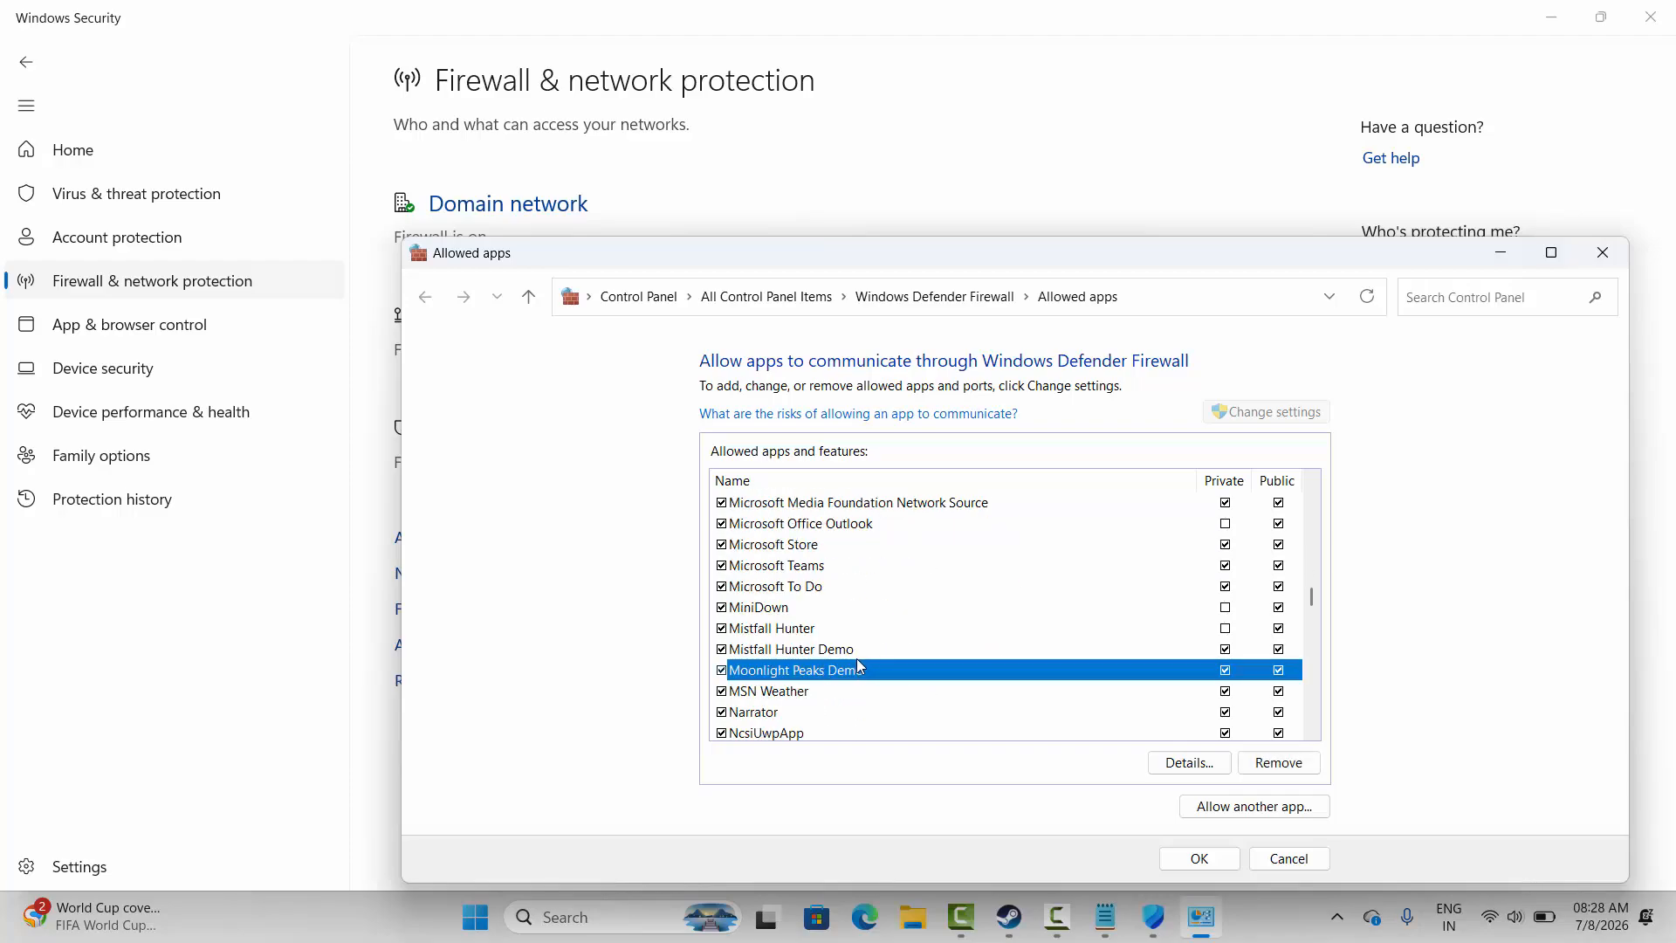
click(1250, 806)
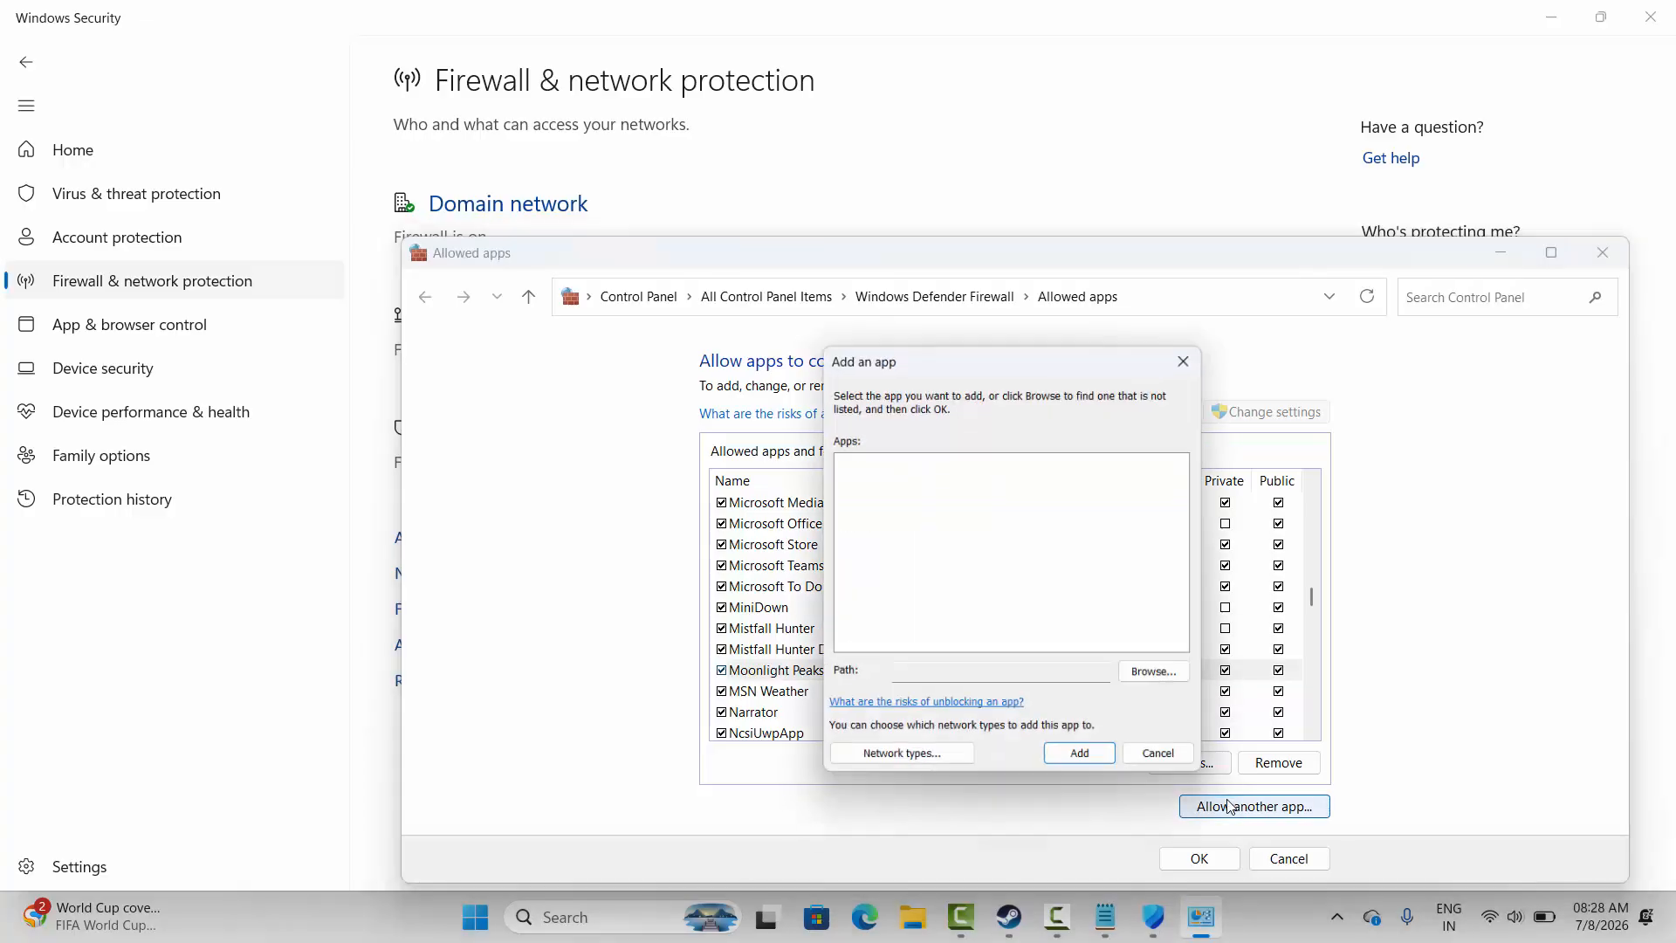
click(1162, 685)
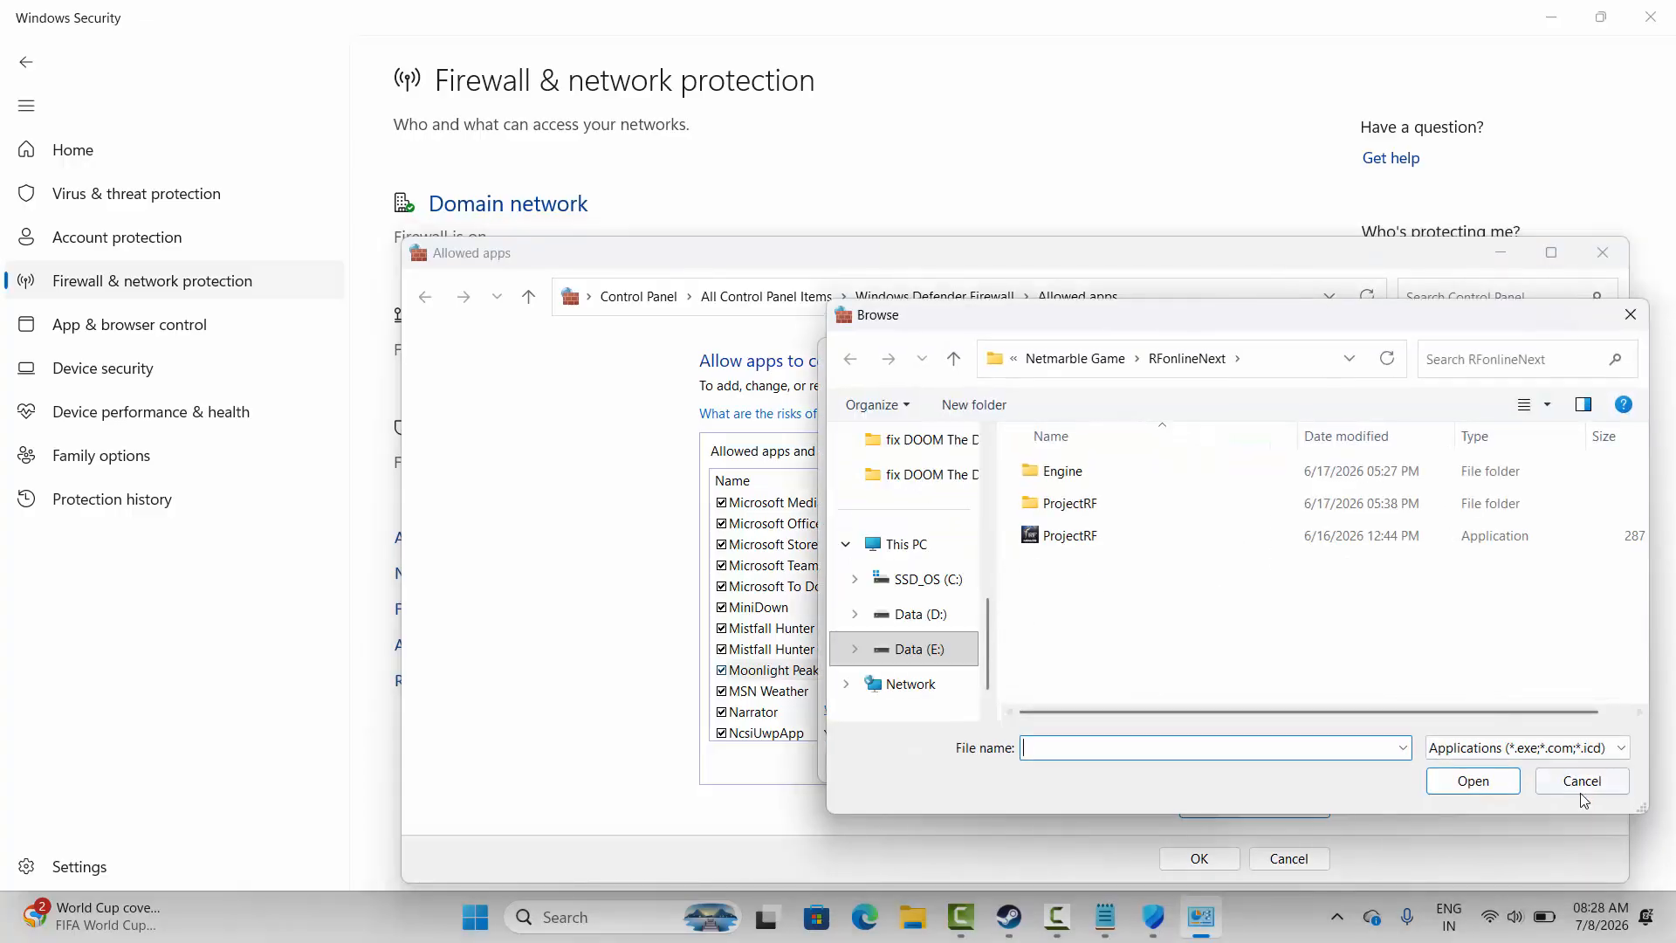
click(1580, 785)
click(1167, 763)
click(815, 670)
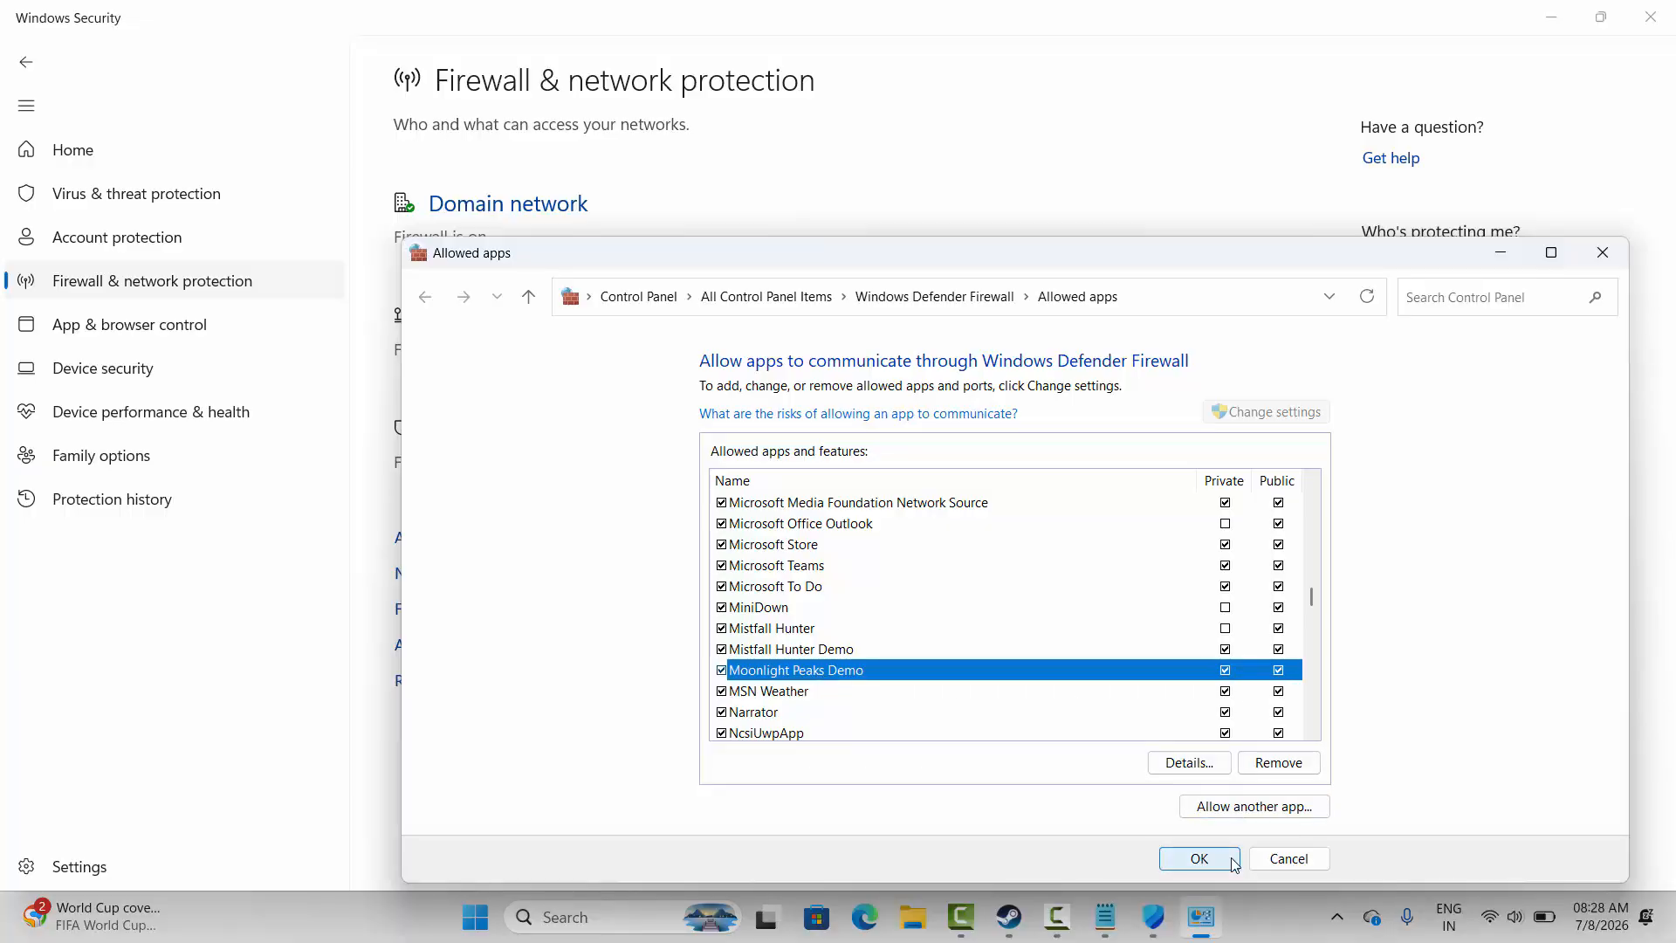
Cancel the allowed apps dialog and close Windows Security.
click(1288, 858)
click(1639, 24)
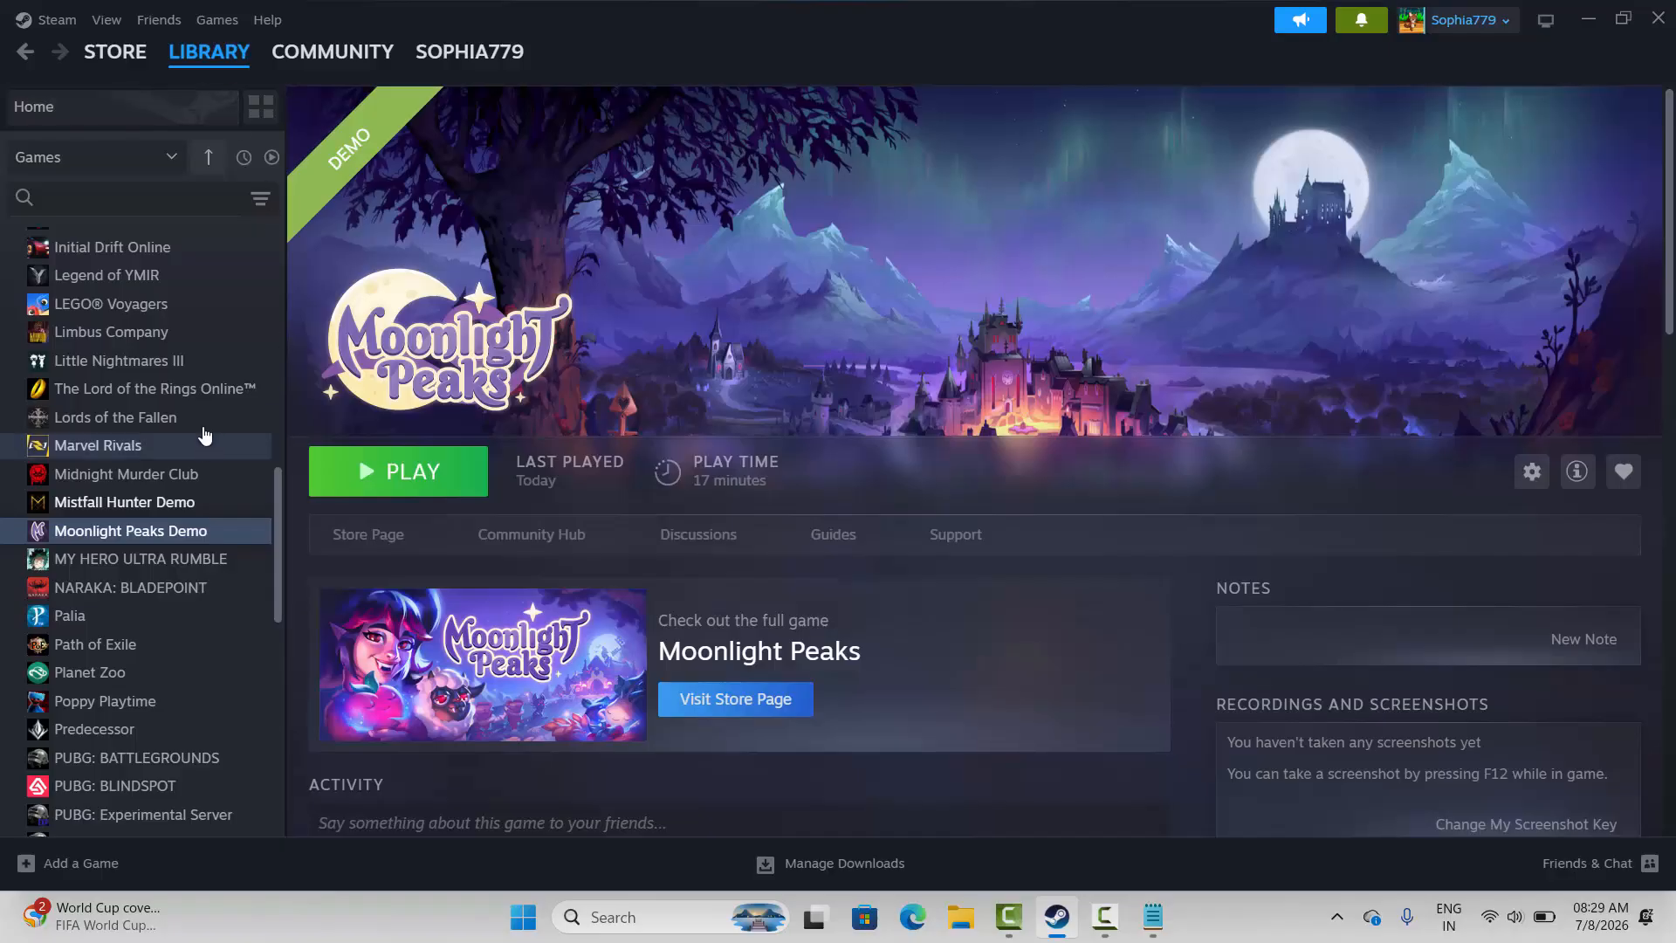
Open the launch options in Moonlight Peaks Demo's Steam properties, and close the properties.
right_click(125, 541)
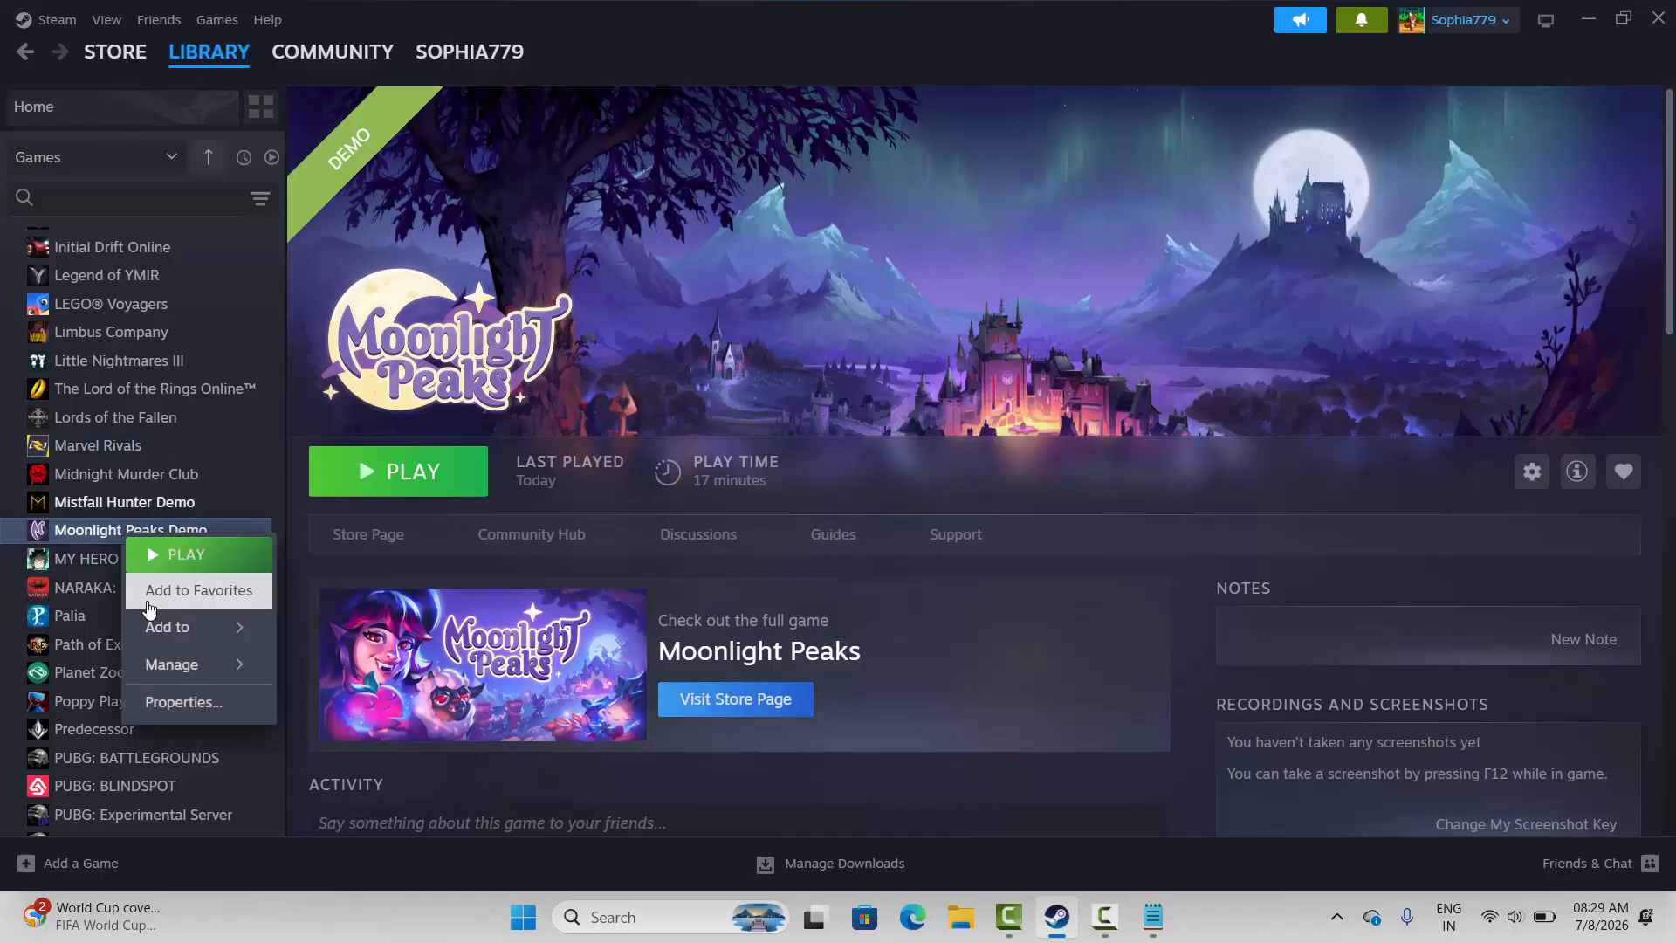
click(183, 699)
click(725, 386)
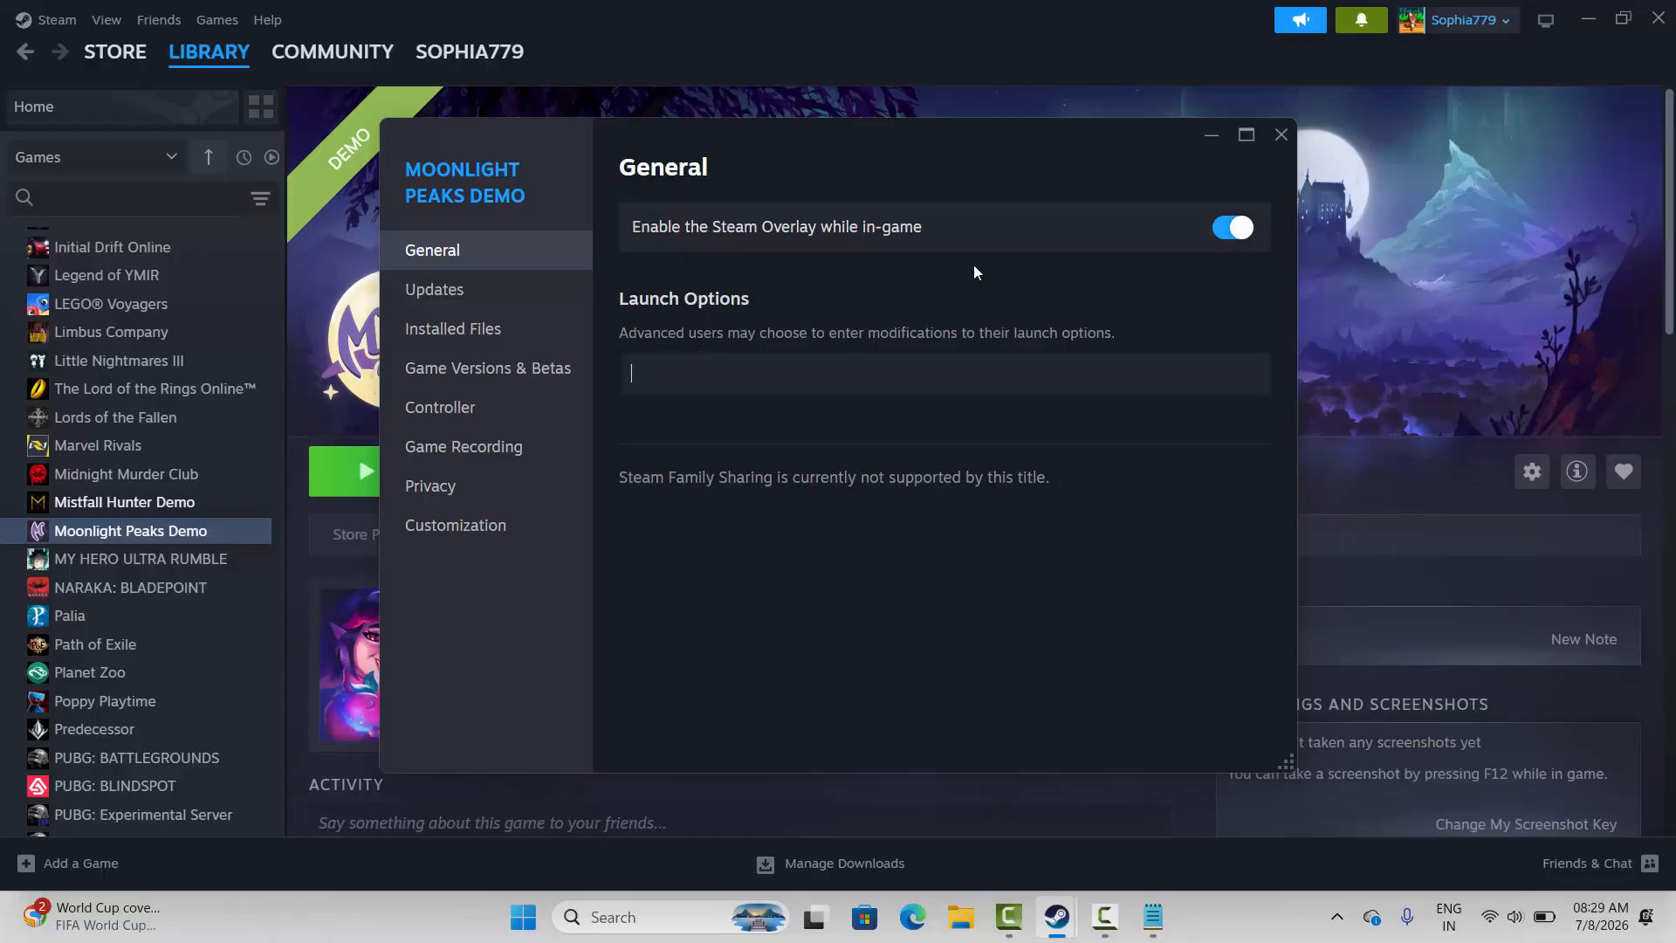
click(1281, 135)
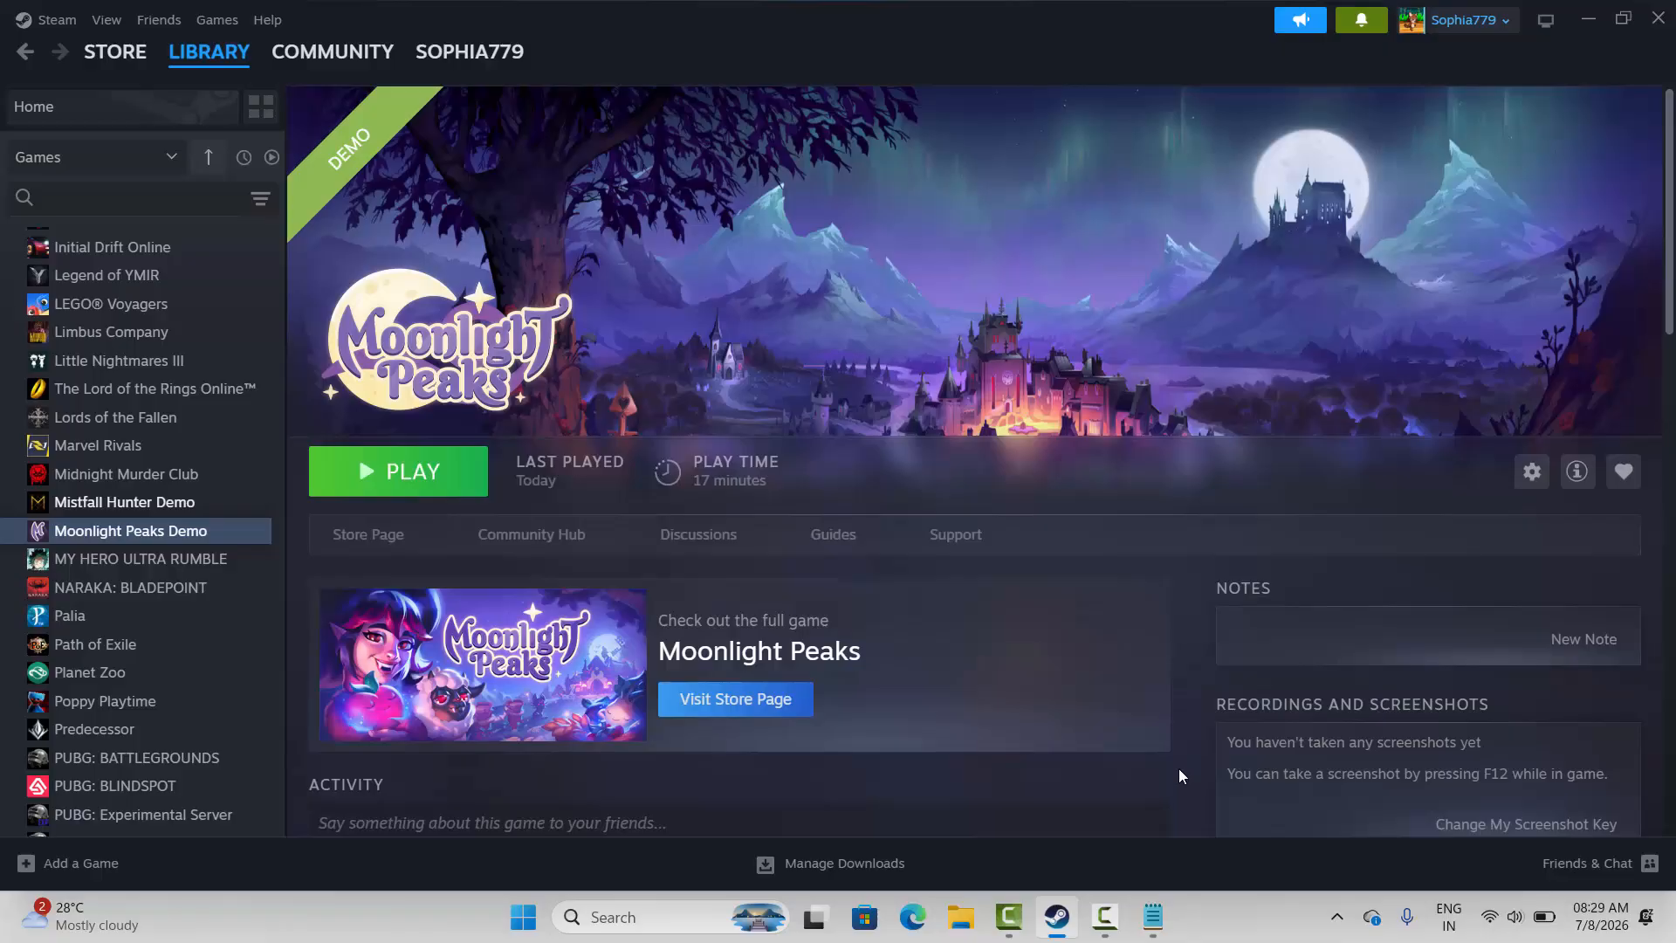
Turn off the in-game Steam Overlay for Moonlight Peaks Demo, and close its properties.
right_click(96, 534)
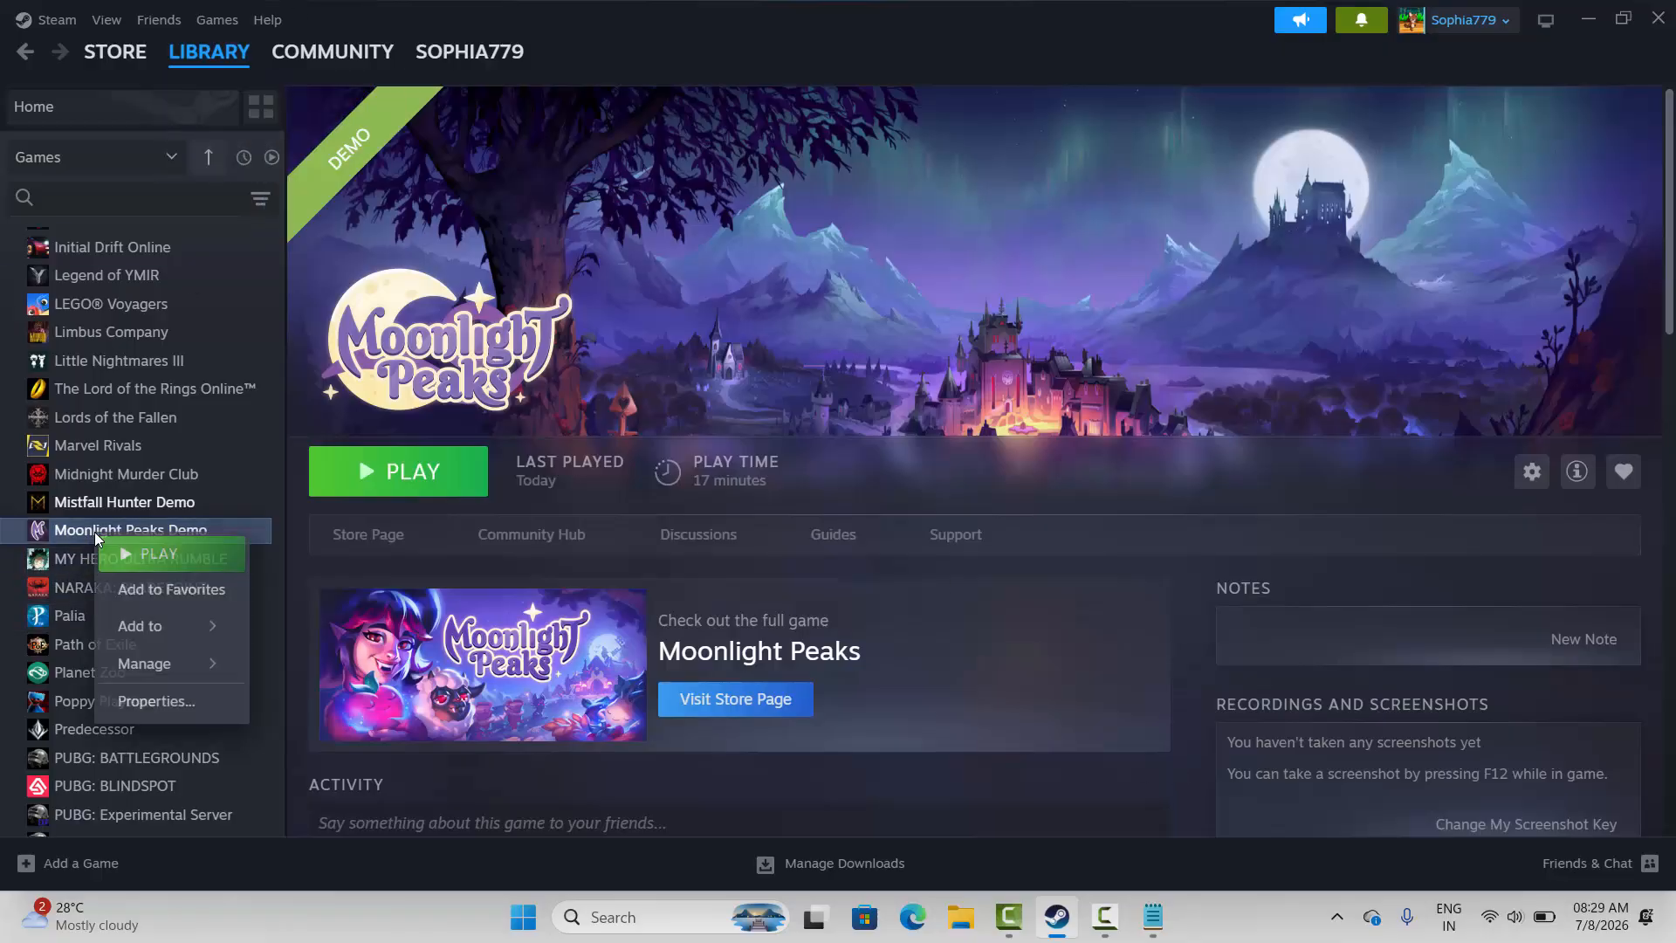
click(165, 697)
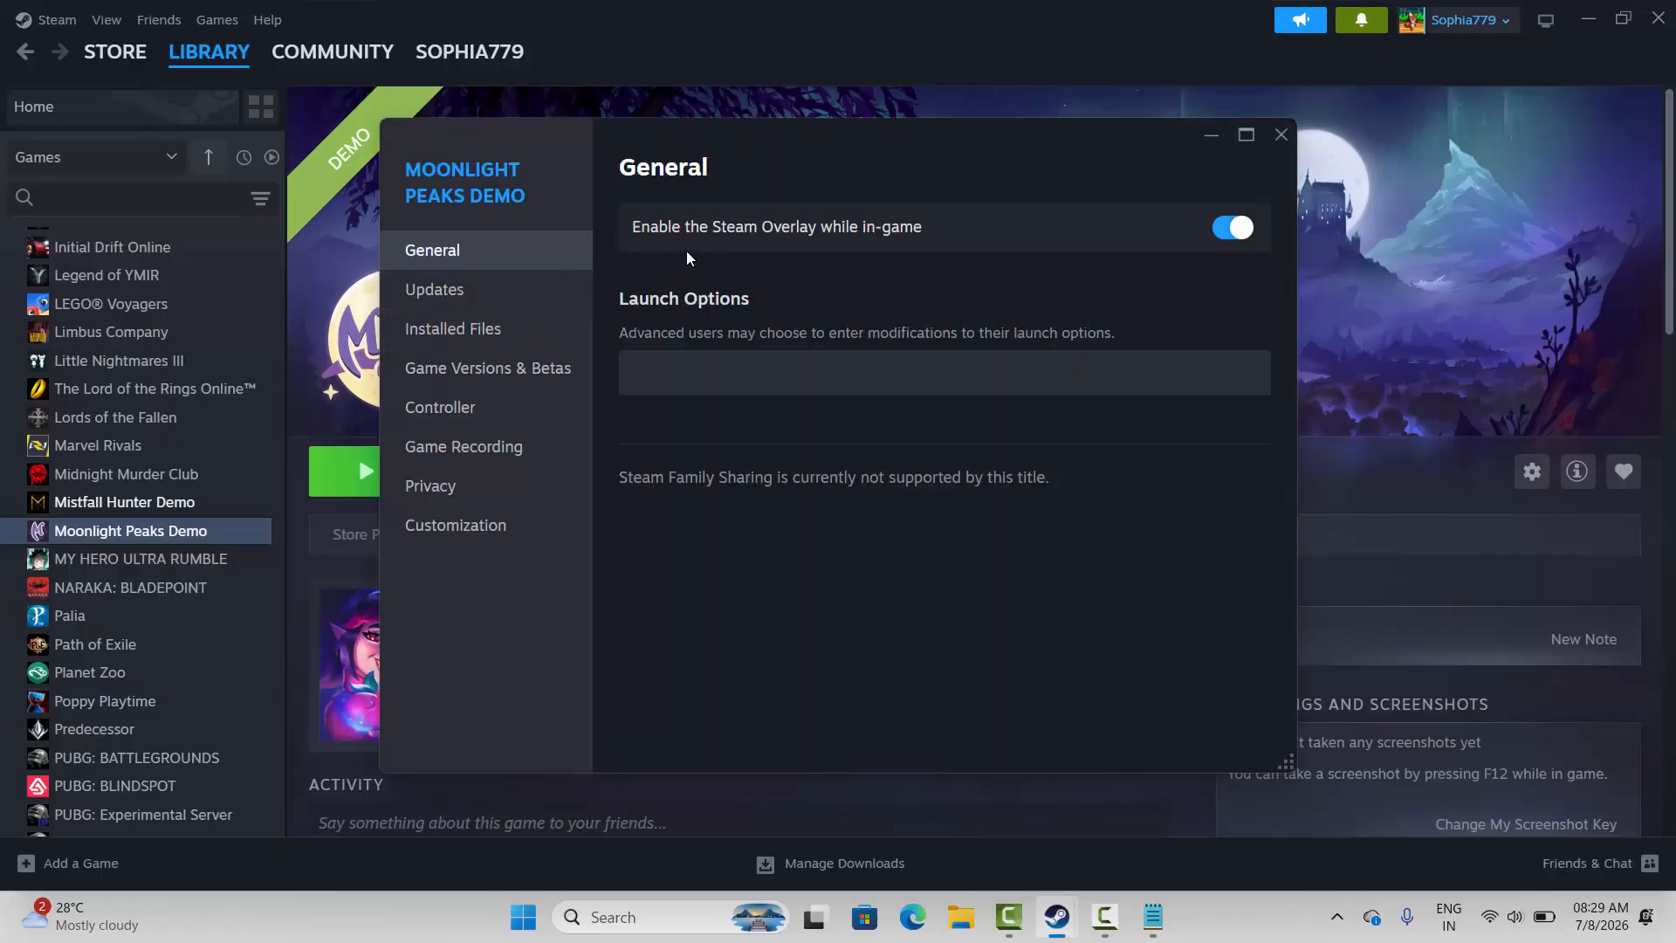
click(1230, 232)
click(1280, 136)
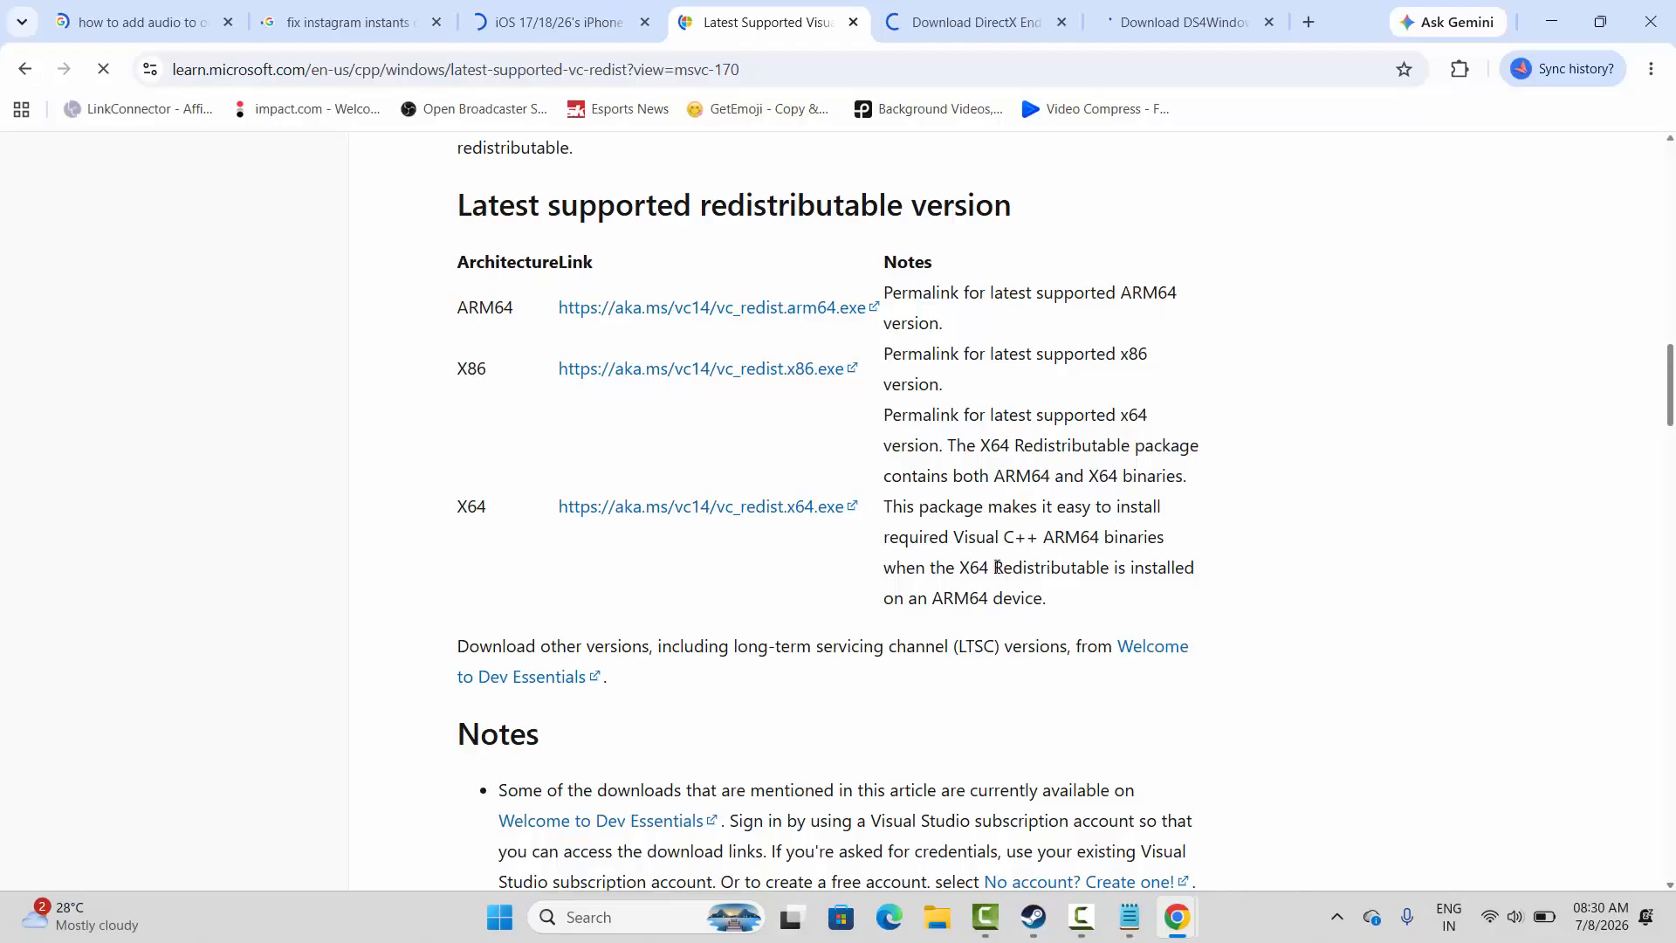
Find the latest supported Visual C++ v14 Redistributable versions on the Microsoft Learn page and download VC_redist.x86.exe.
scroll(933, 566, up, 5)
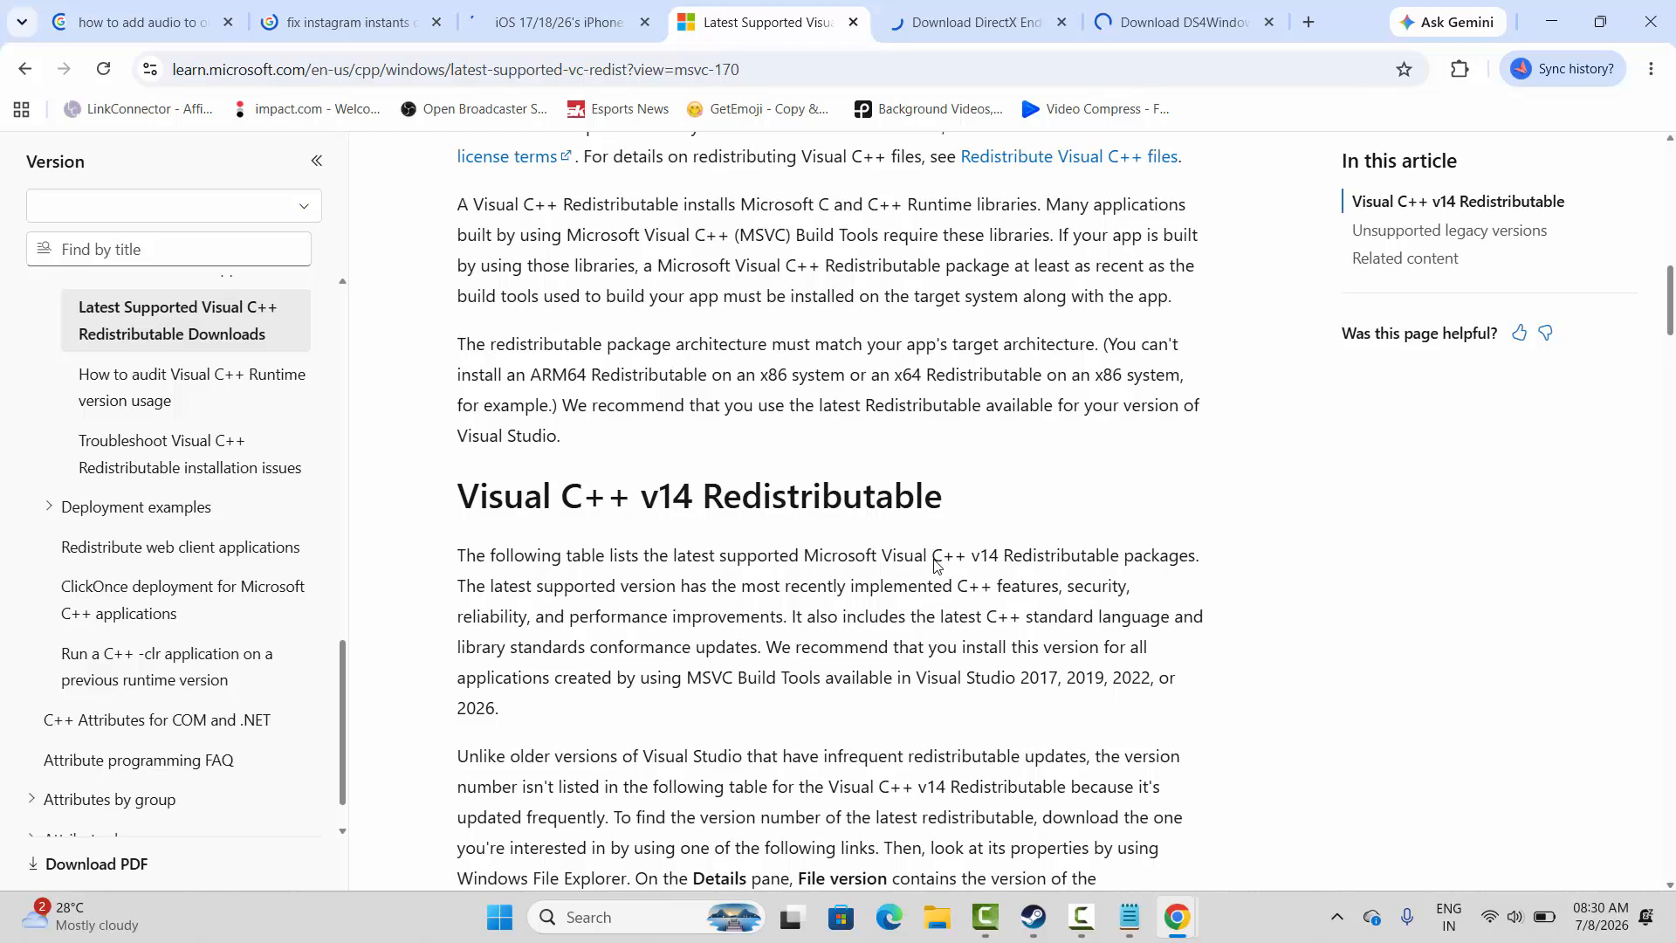
scroll(934, 566, up, 12)
scroll(925, 568, down, 12)
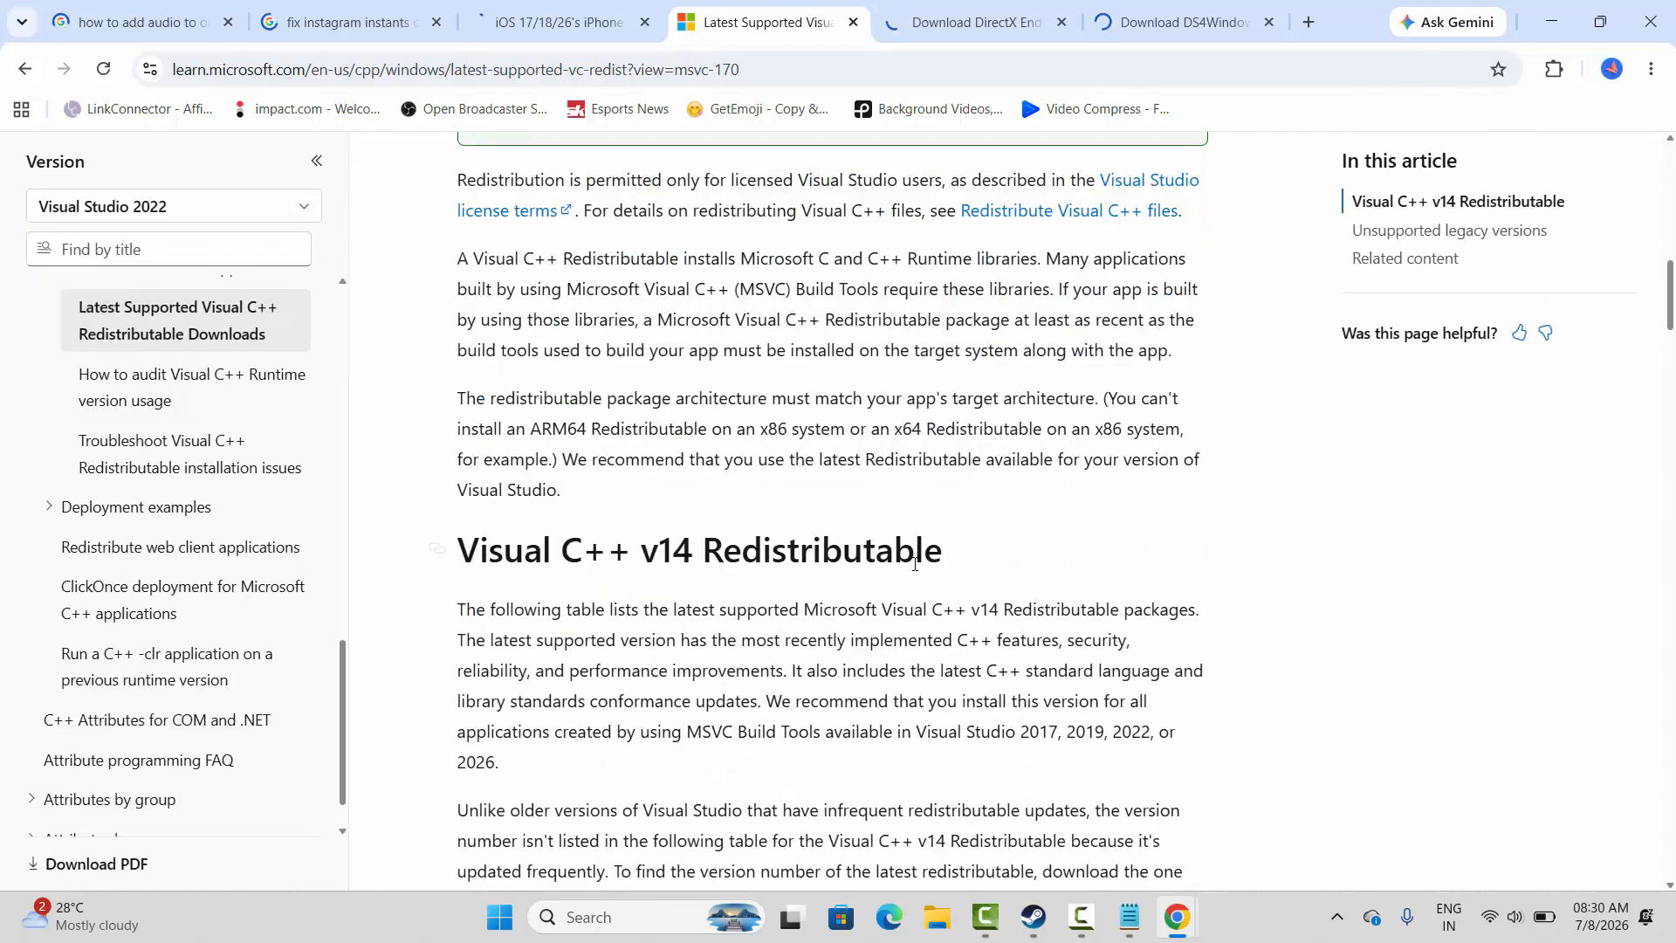
scroll(914, 563, down, 7)
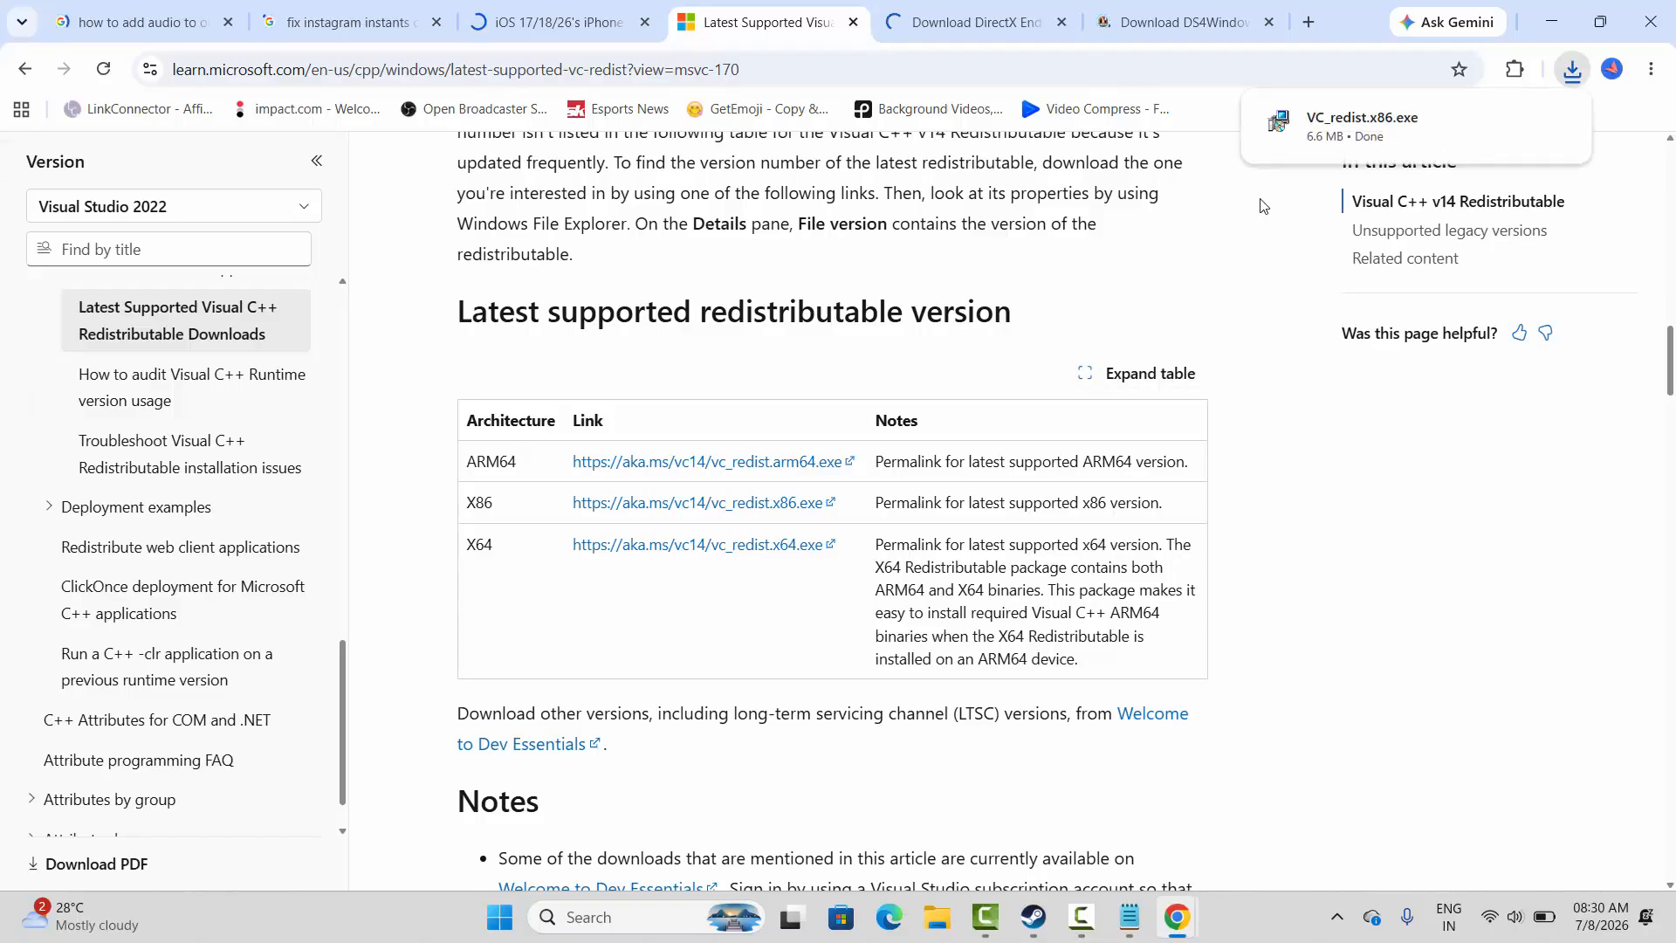
Install the Microsoft Visual C++ v14 Redistributable (x86), close the setup, and switch back to Steam.
click(932, 495)
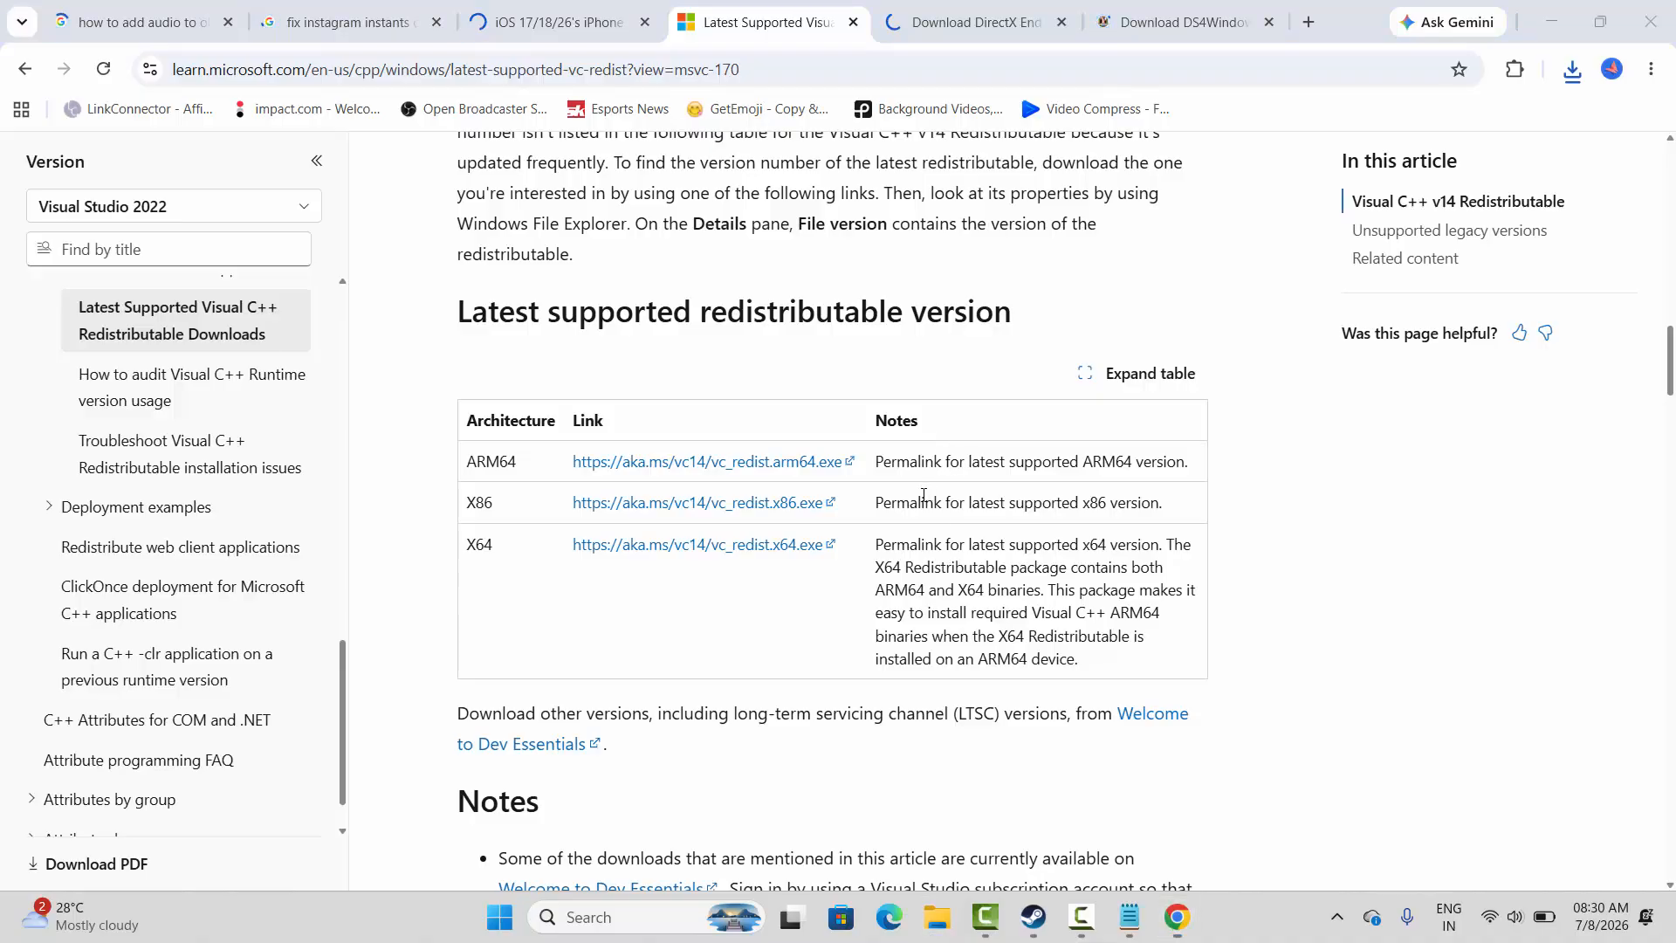
click(862, 578)
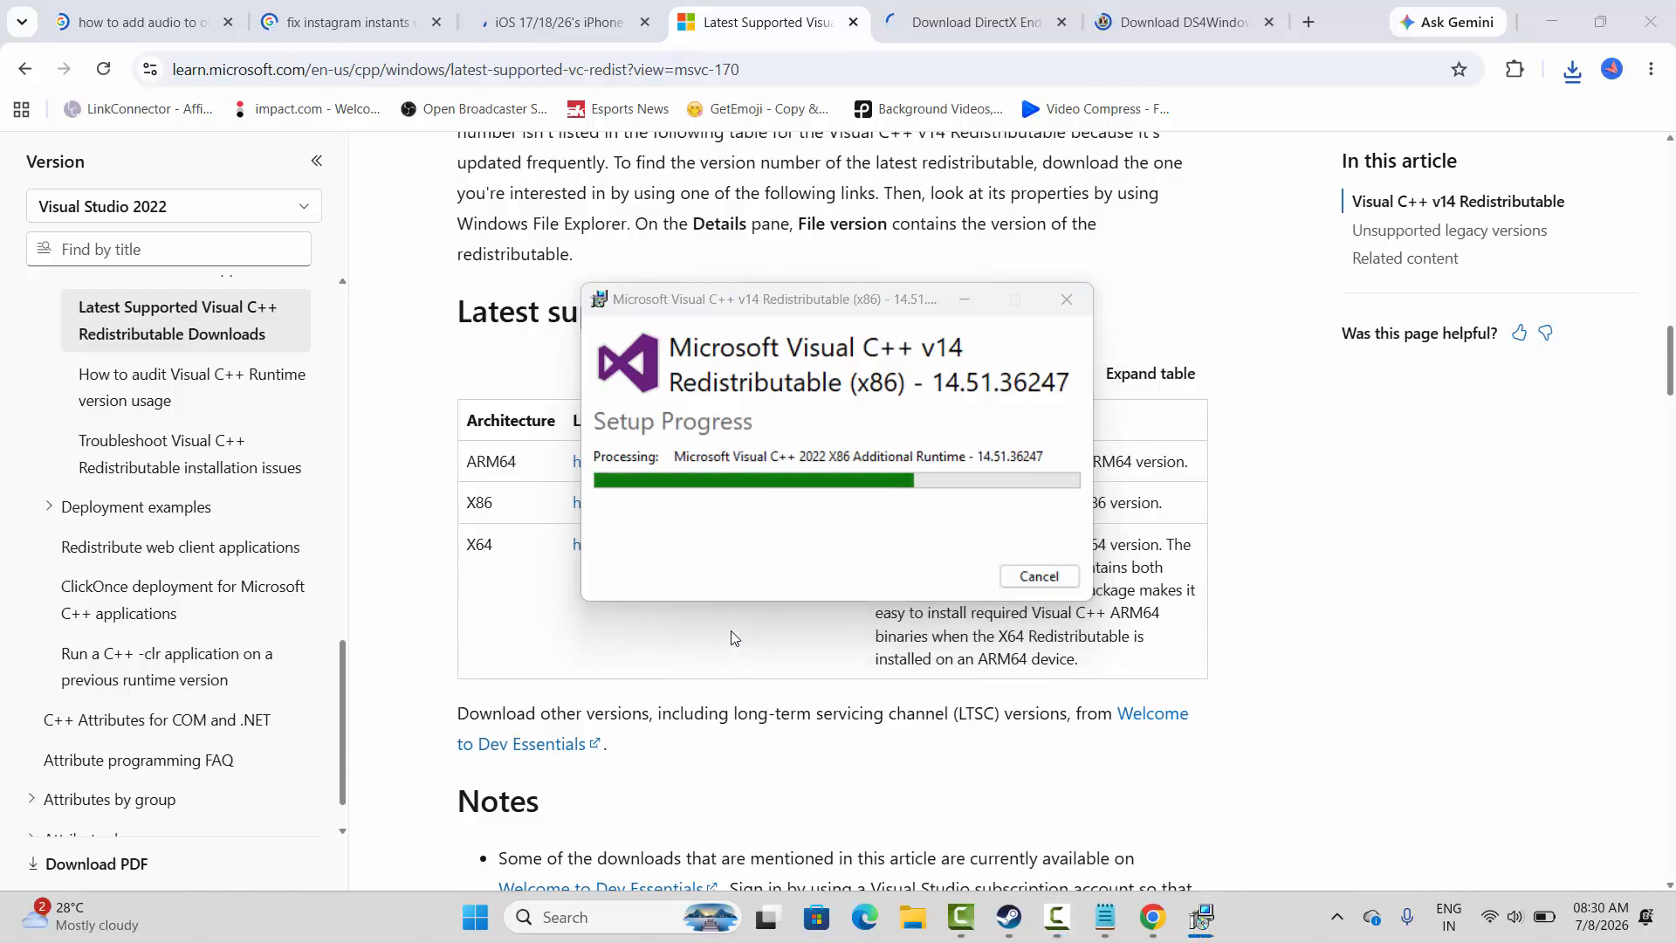
click(1047, 579)
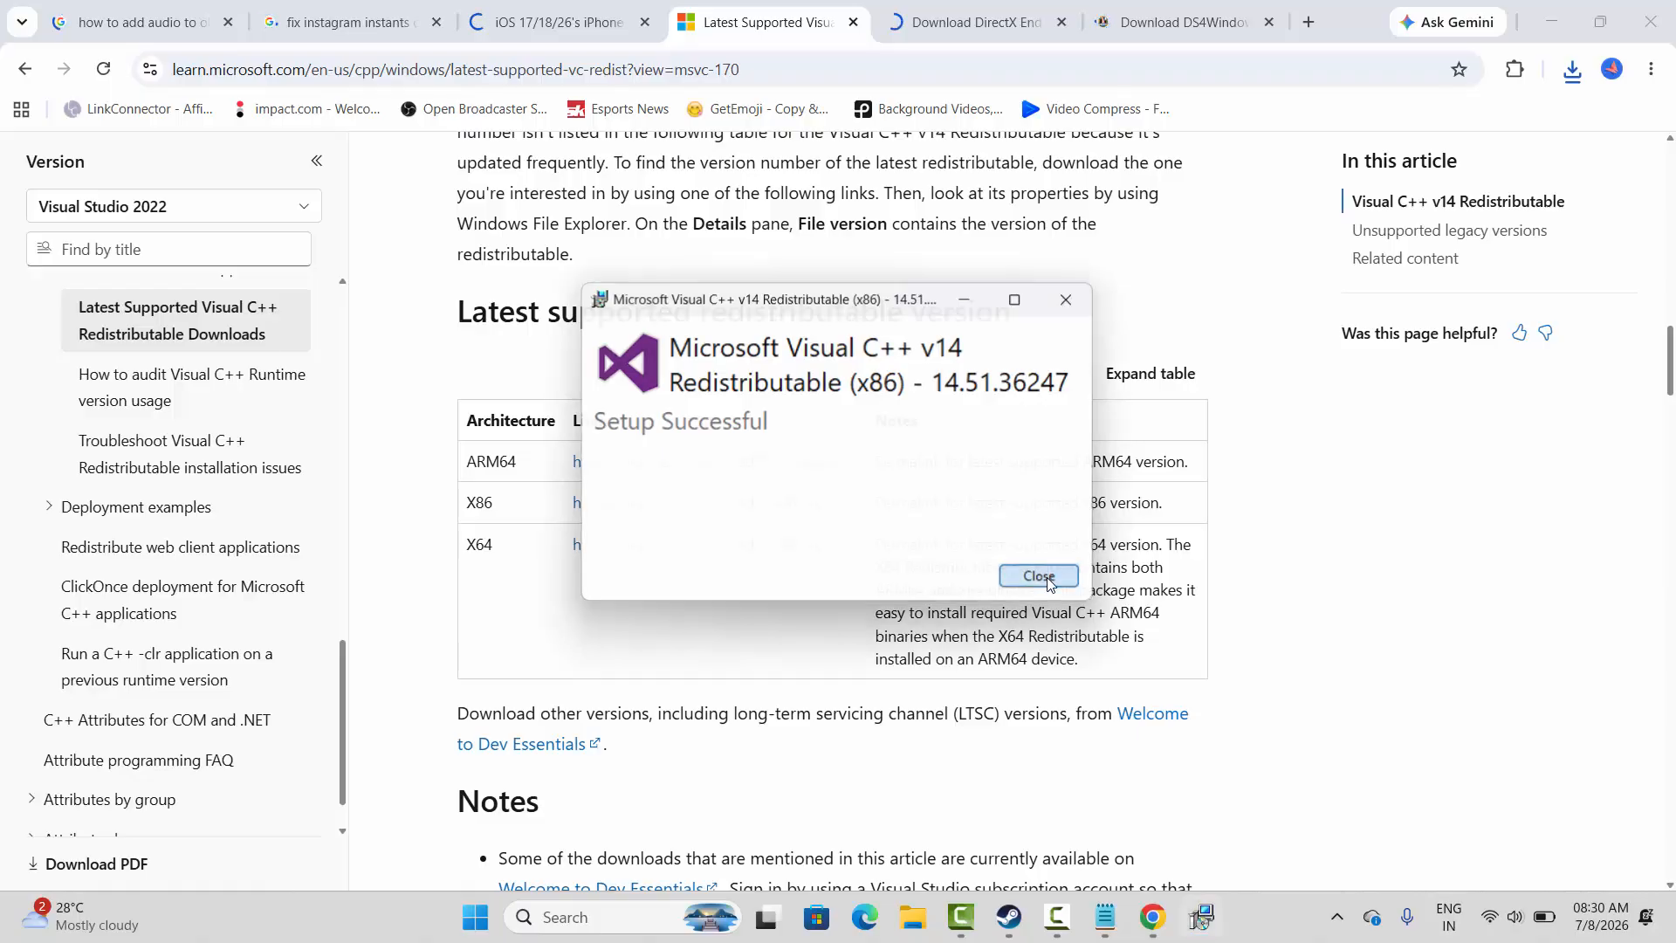
click(1036, 915)
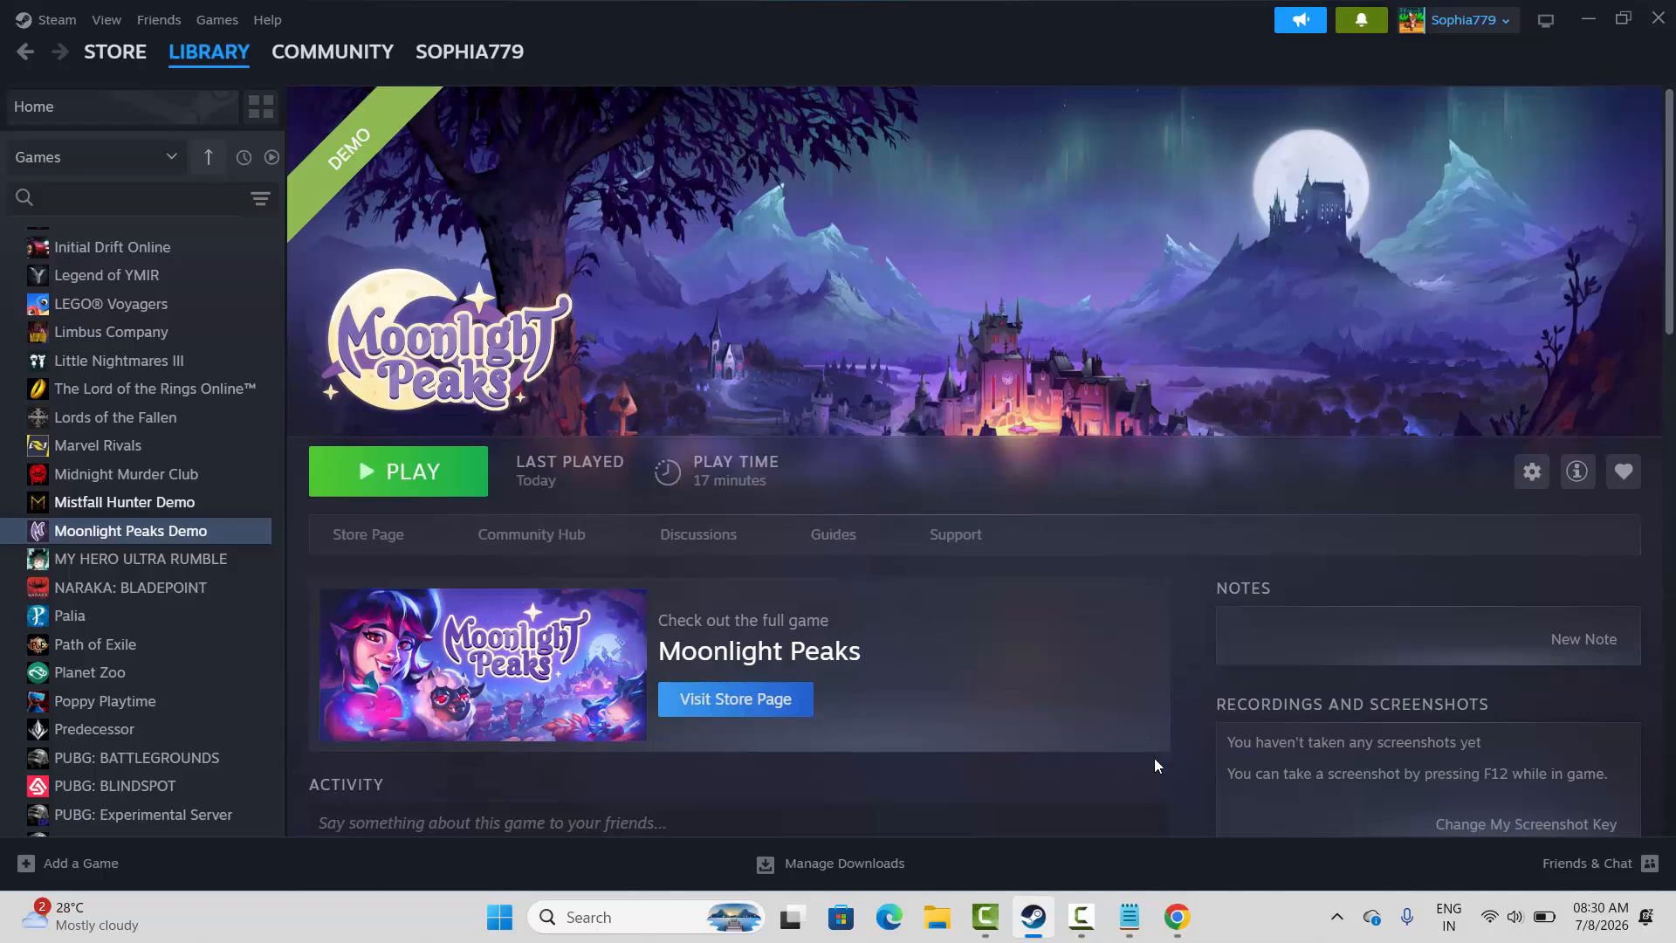
Open Task Manager, end the Application Frame Host background process, and close Task Manager.
click(603, 916)
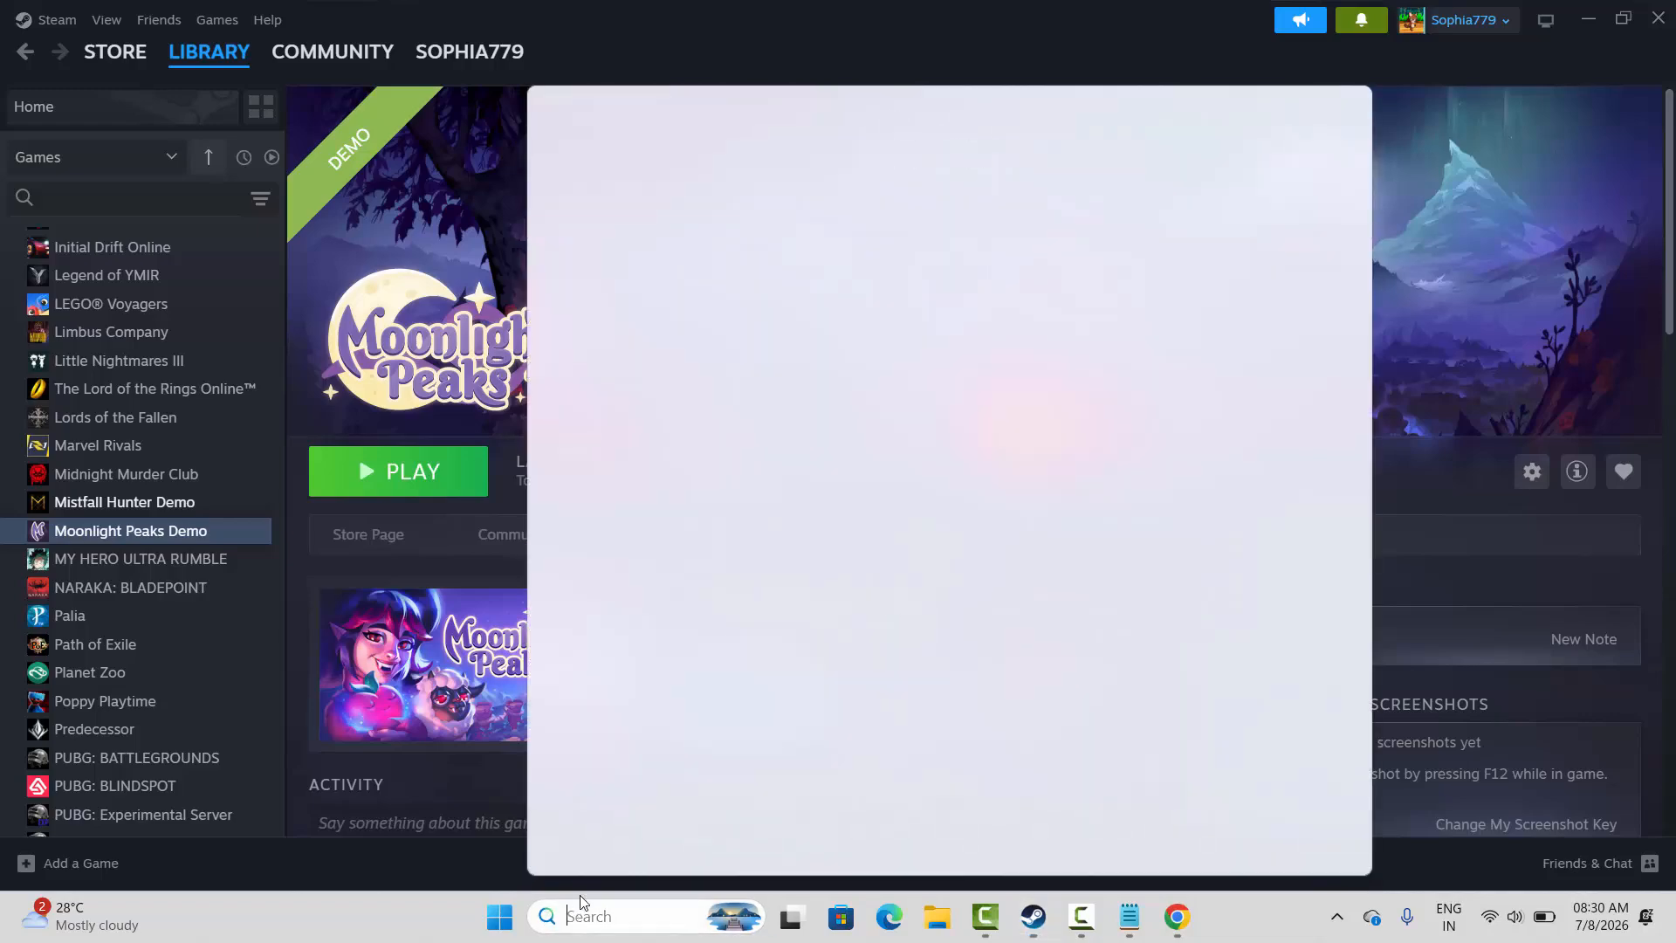
click(598, 773)
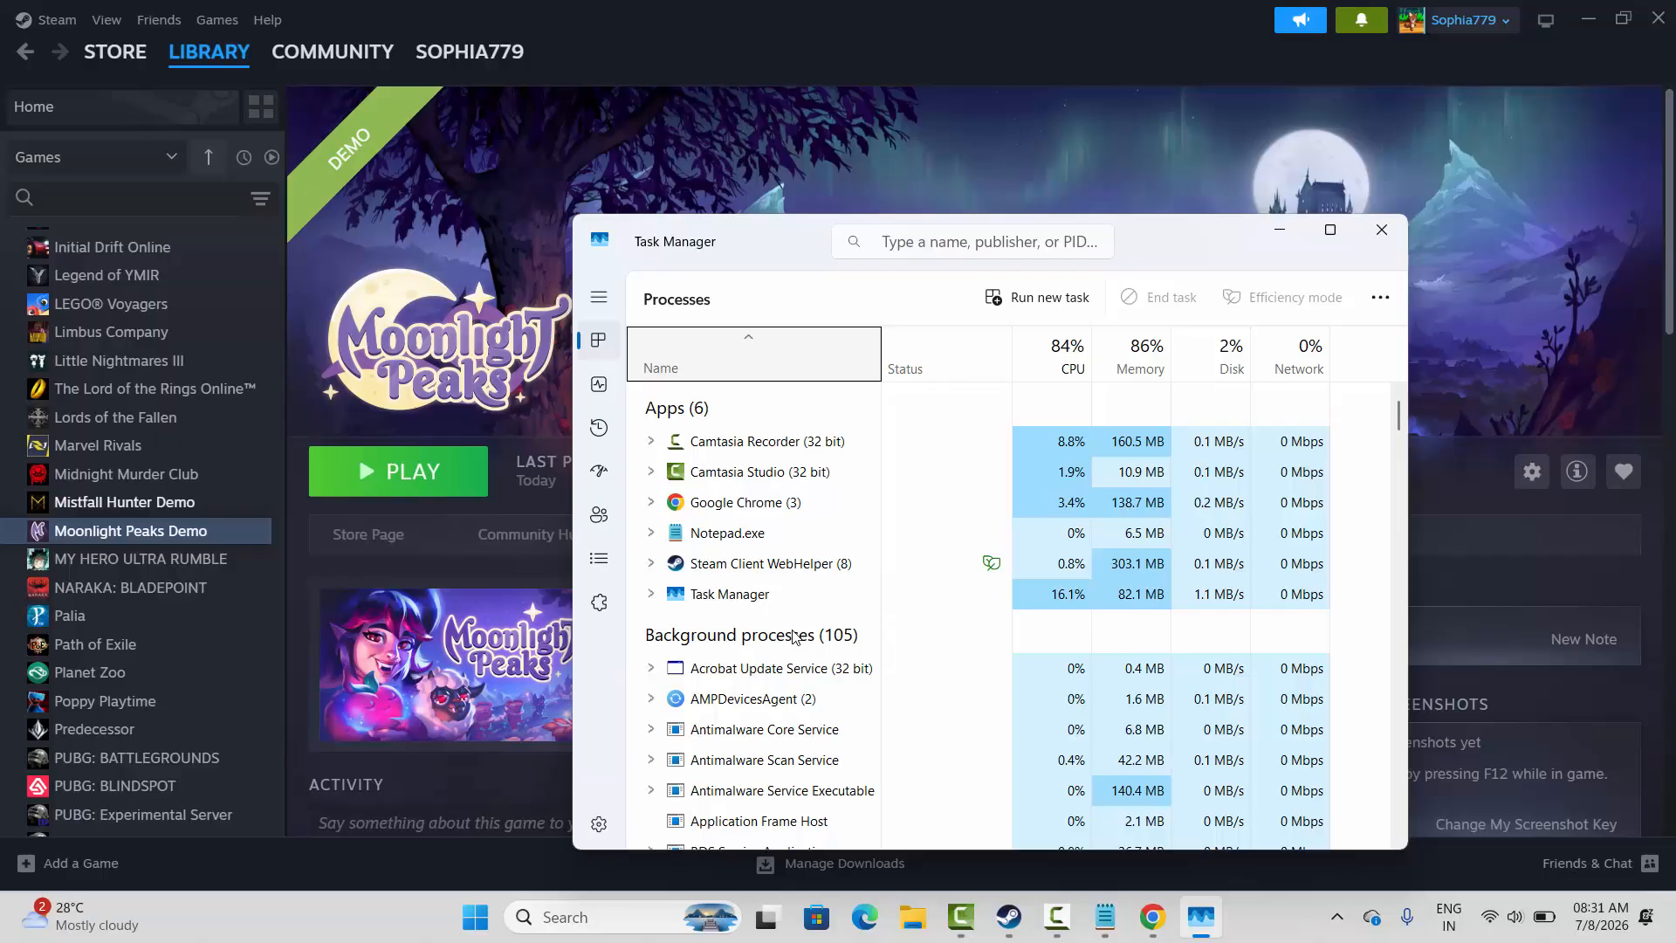
scroll(790, 646, down, 2)
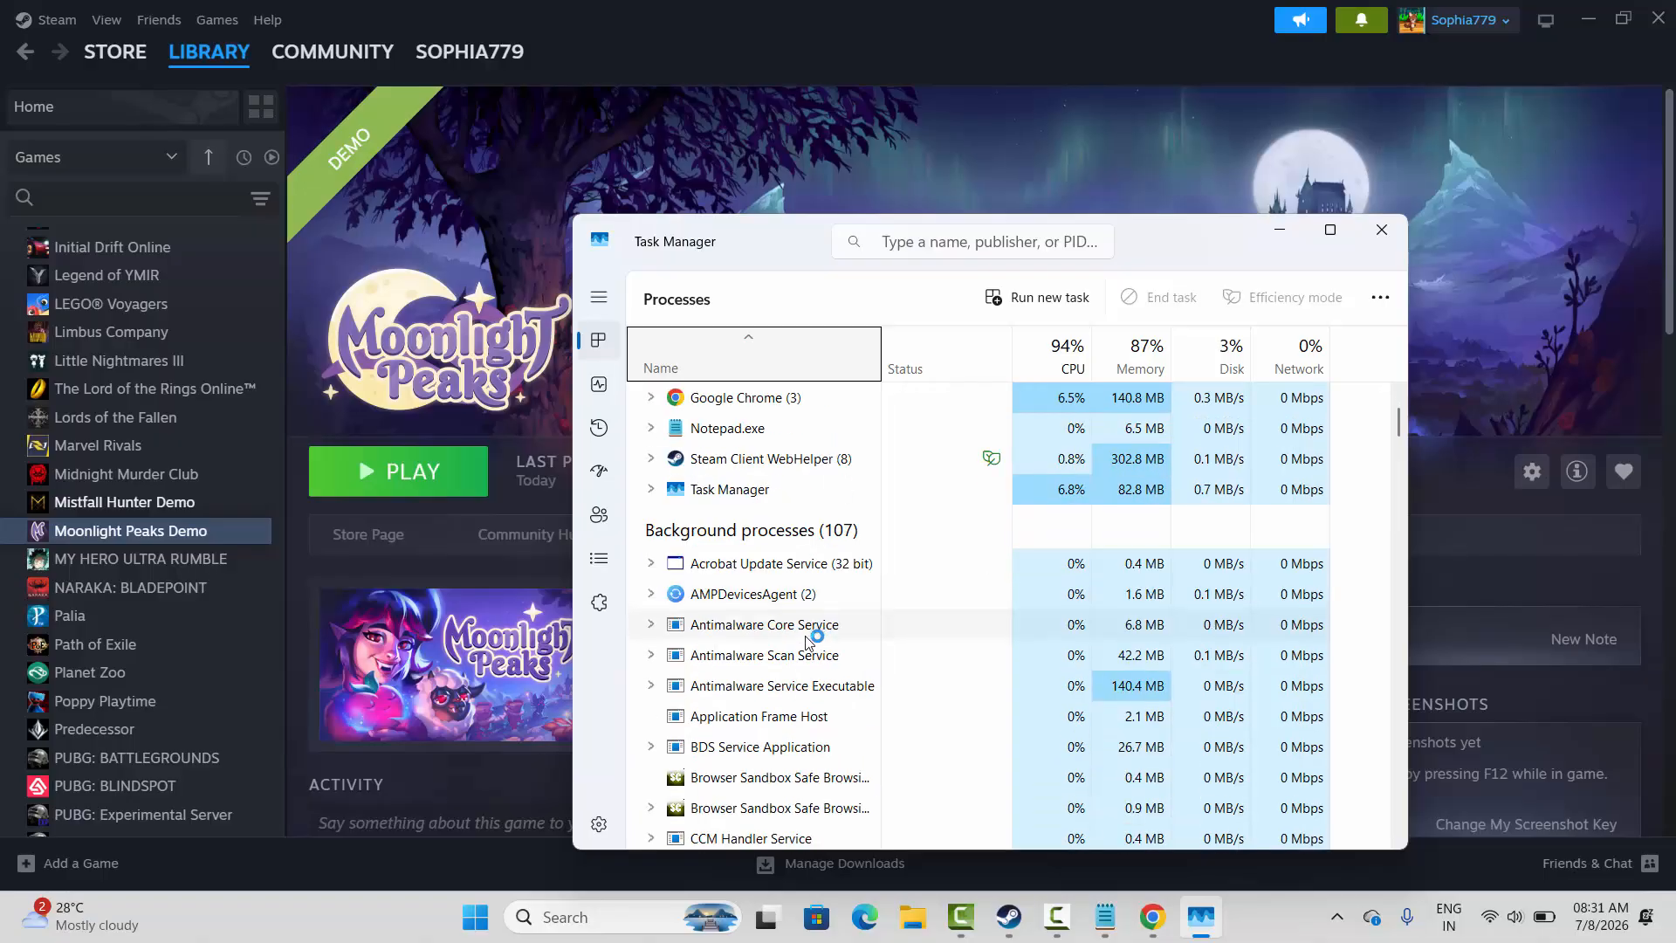
right_click(779, 723)
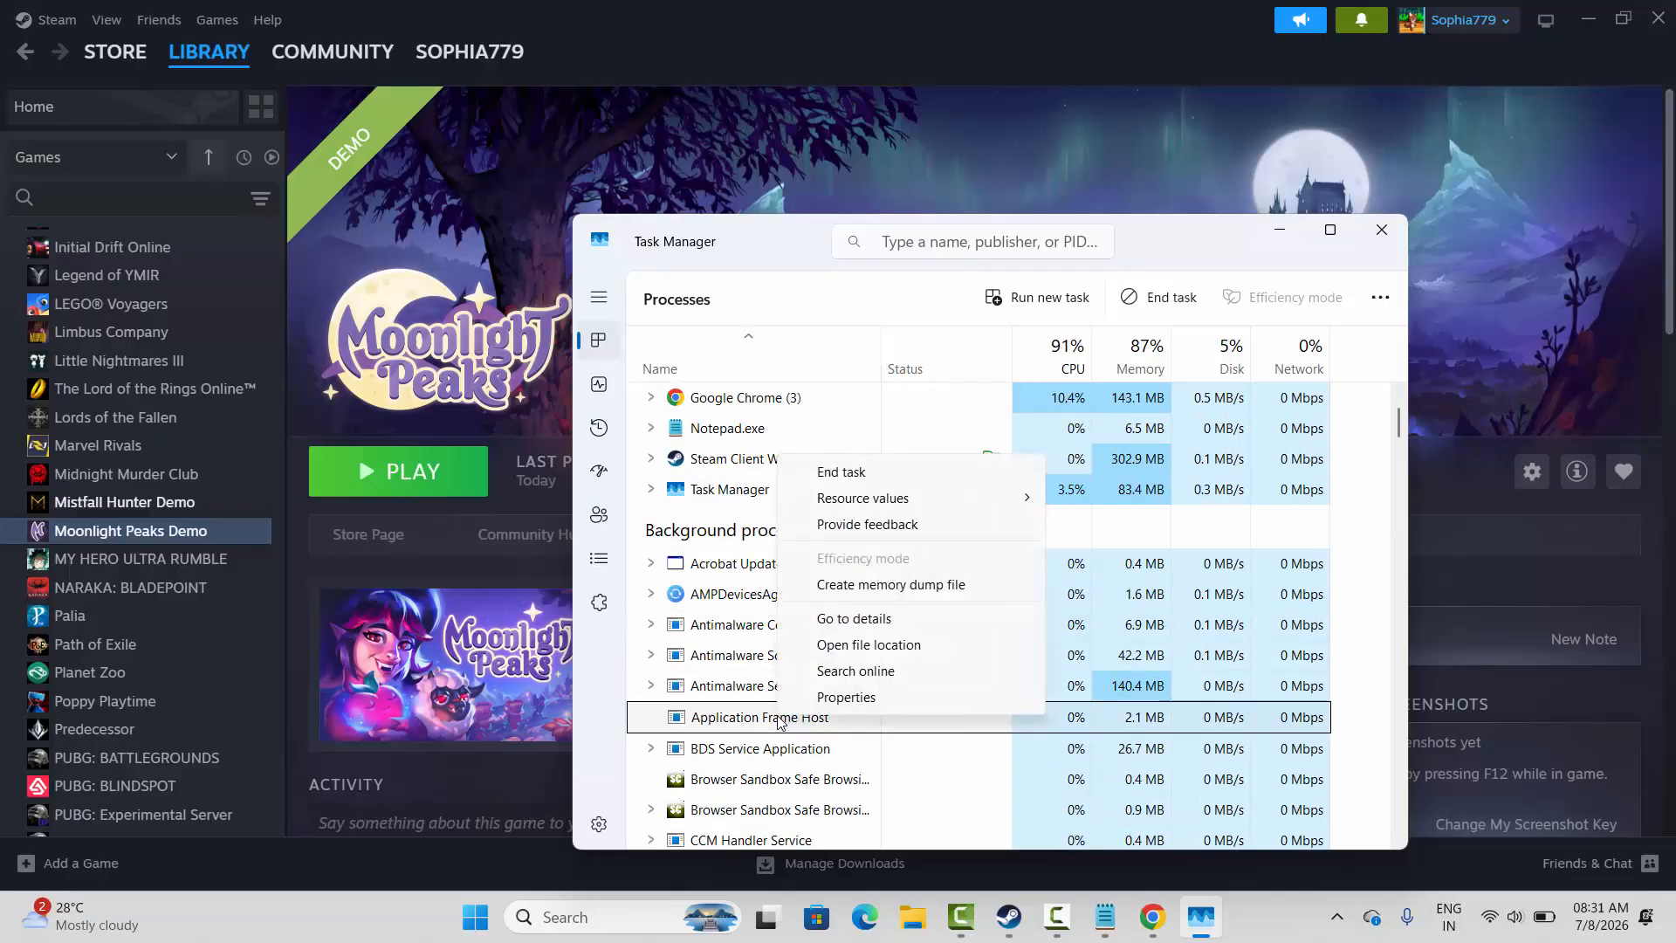
click(851, 473)
click(1381, 230)
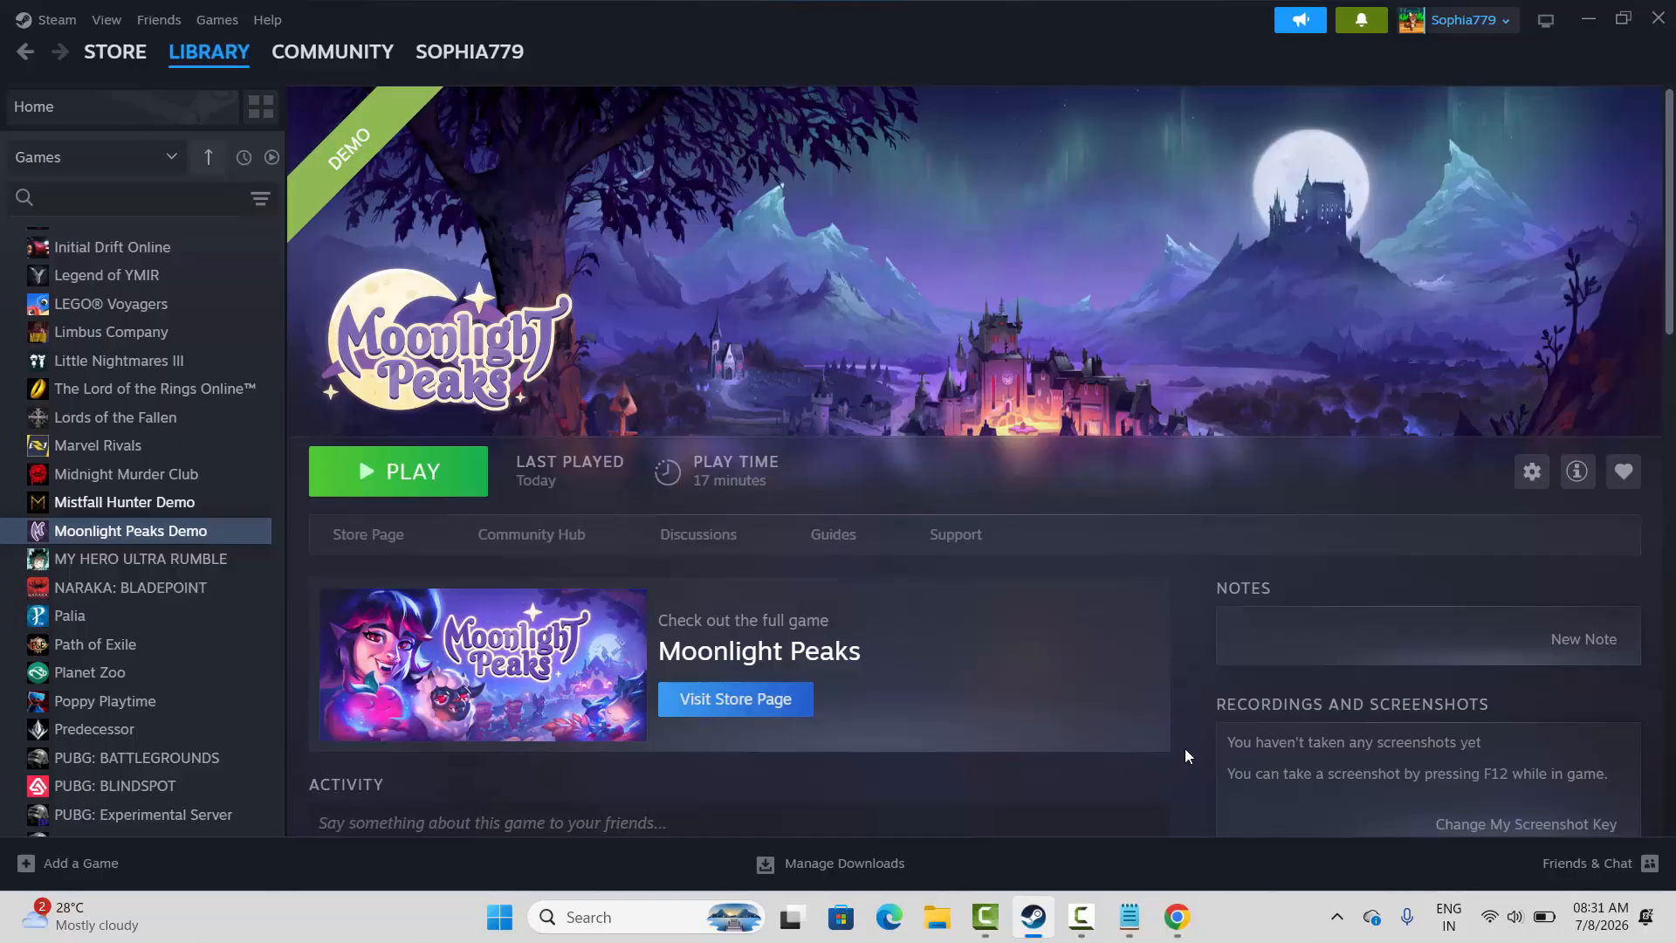
Open the uninstall confirmation for Moonlight Peaks Demo in the Steam library, and cancel it.
right_click(136, 528)
mouse_move(218, 661)
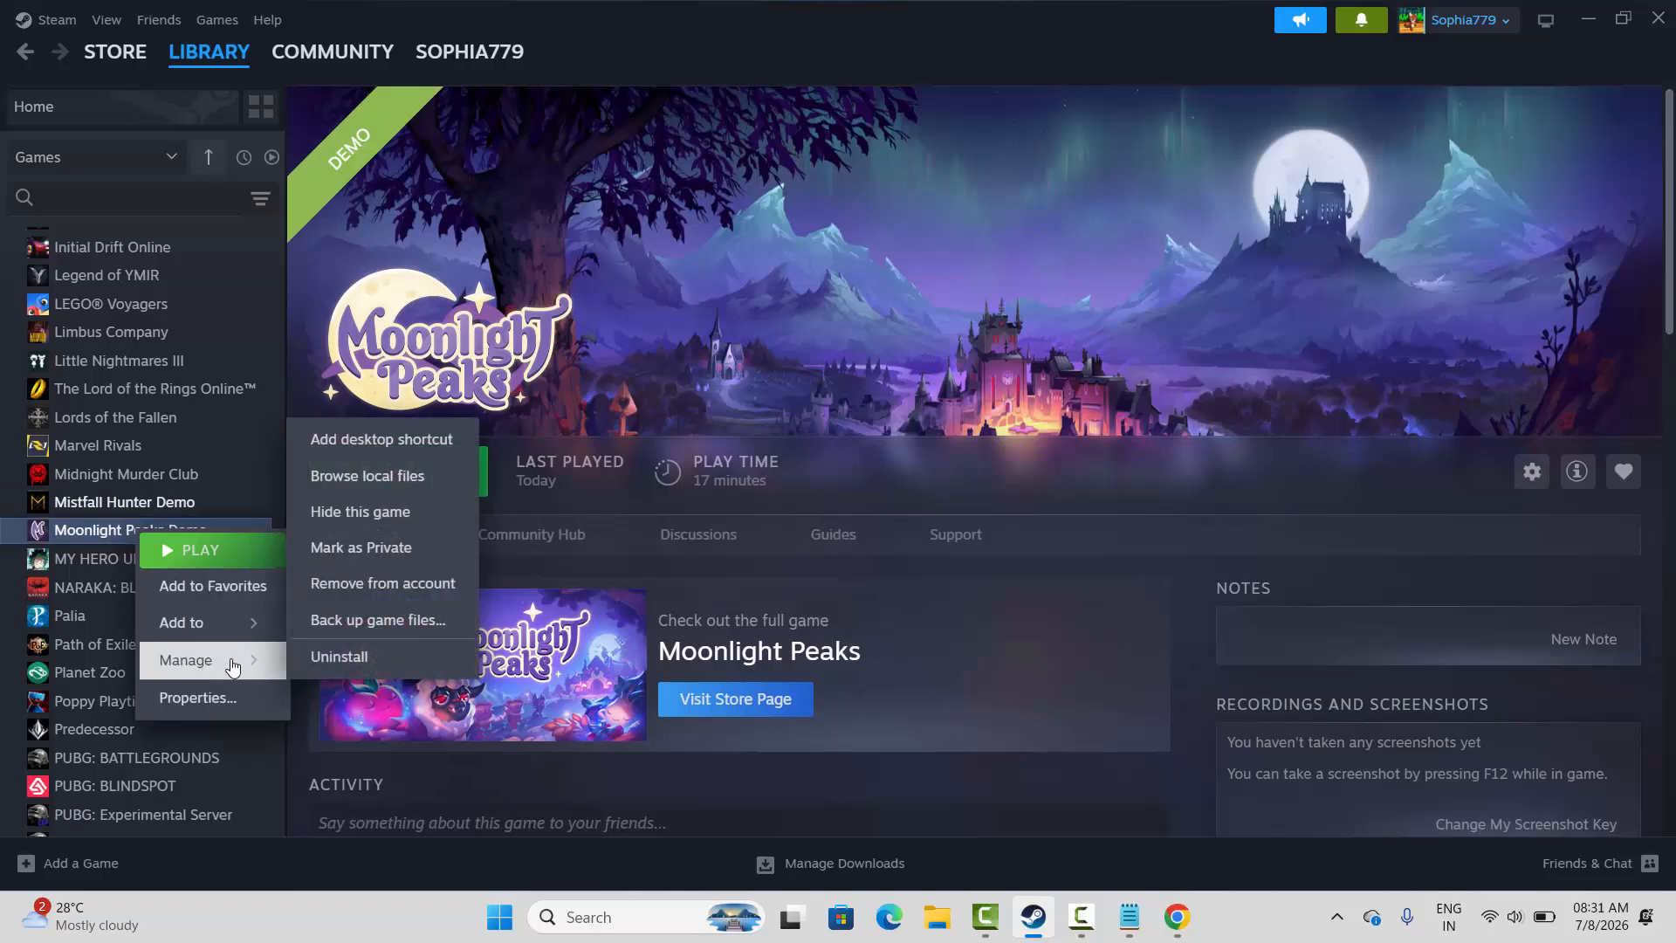
click(327, 661)
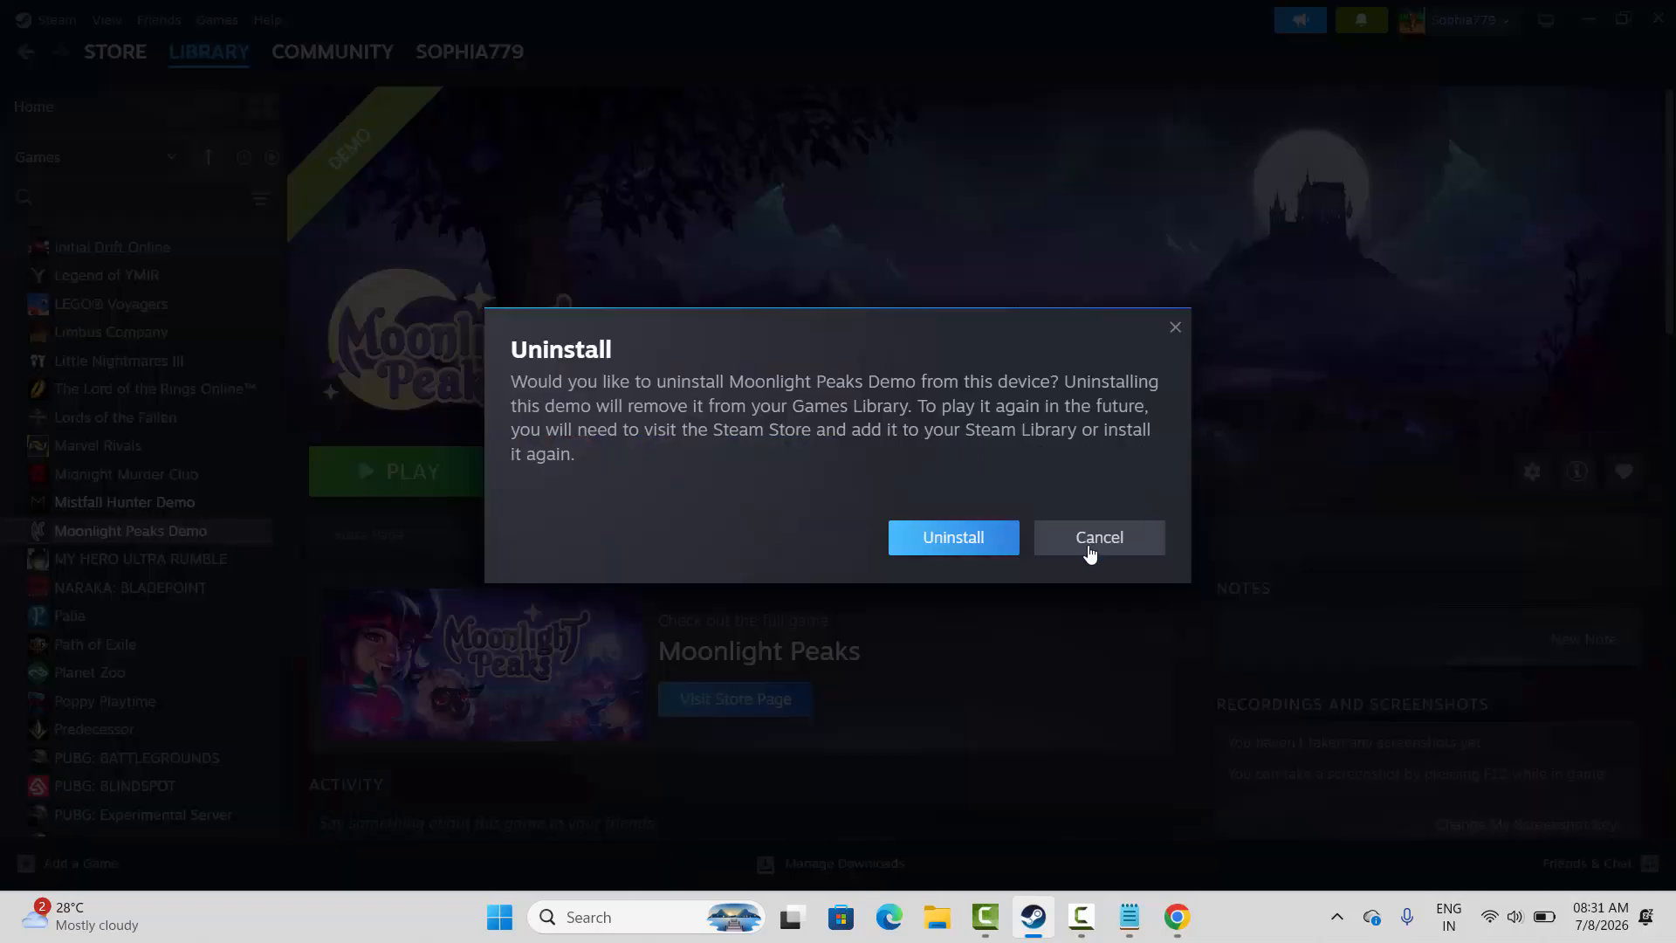
click(1088, 548)
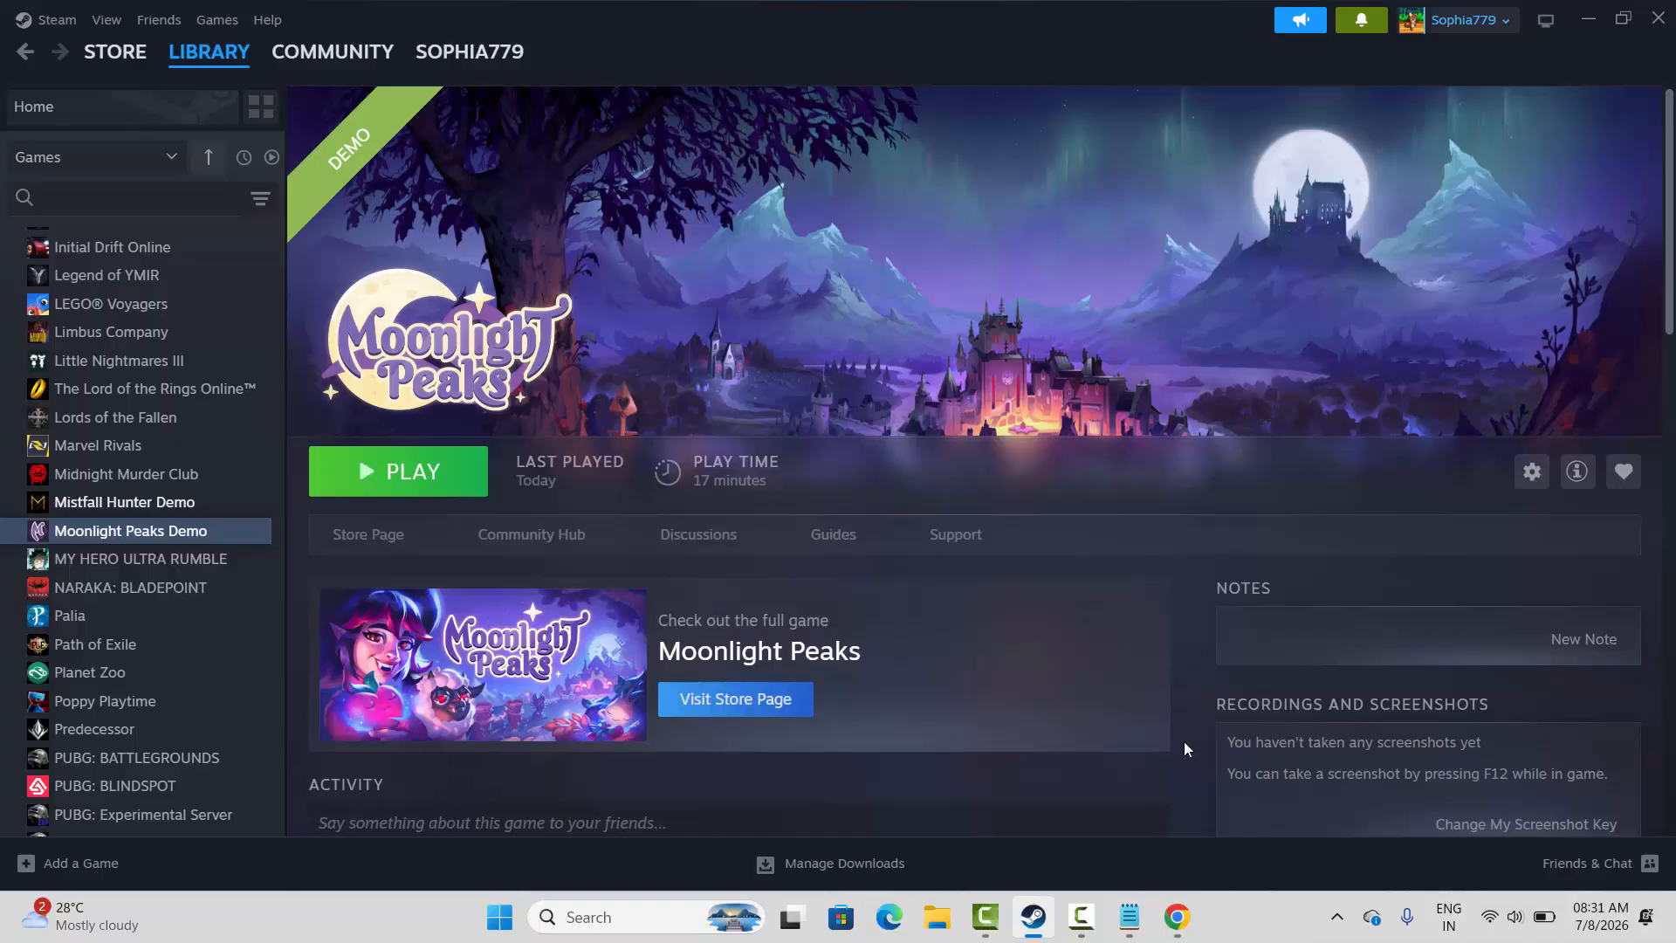
Open the Windows power options containing Restart, and dismiss them.
key(super)
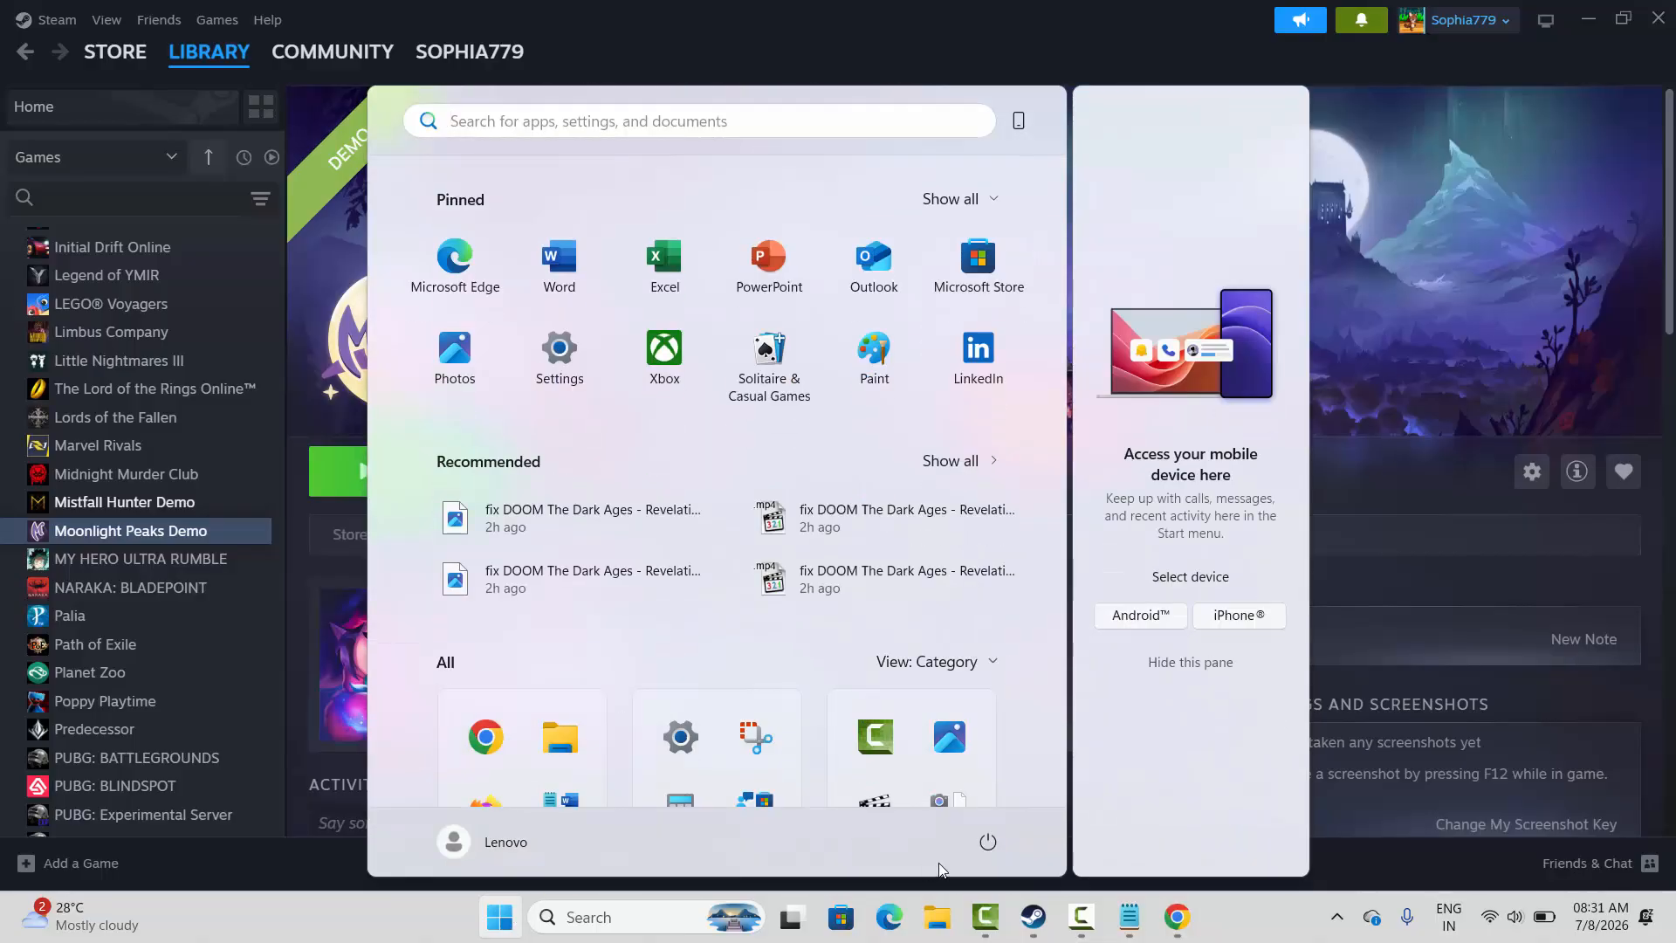
click(989, 847)
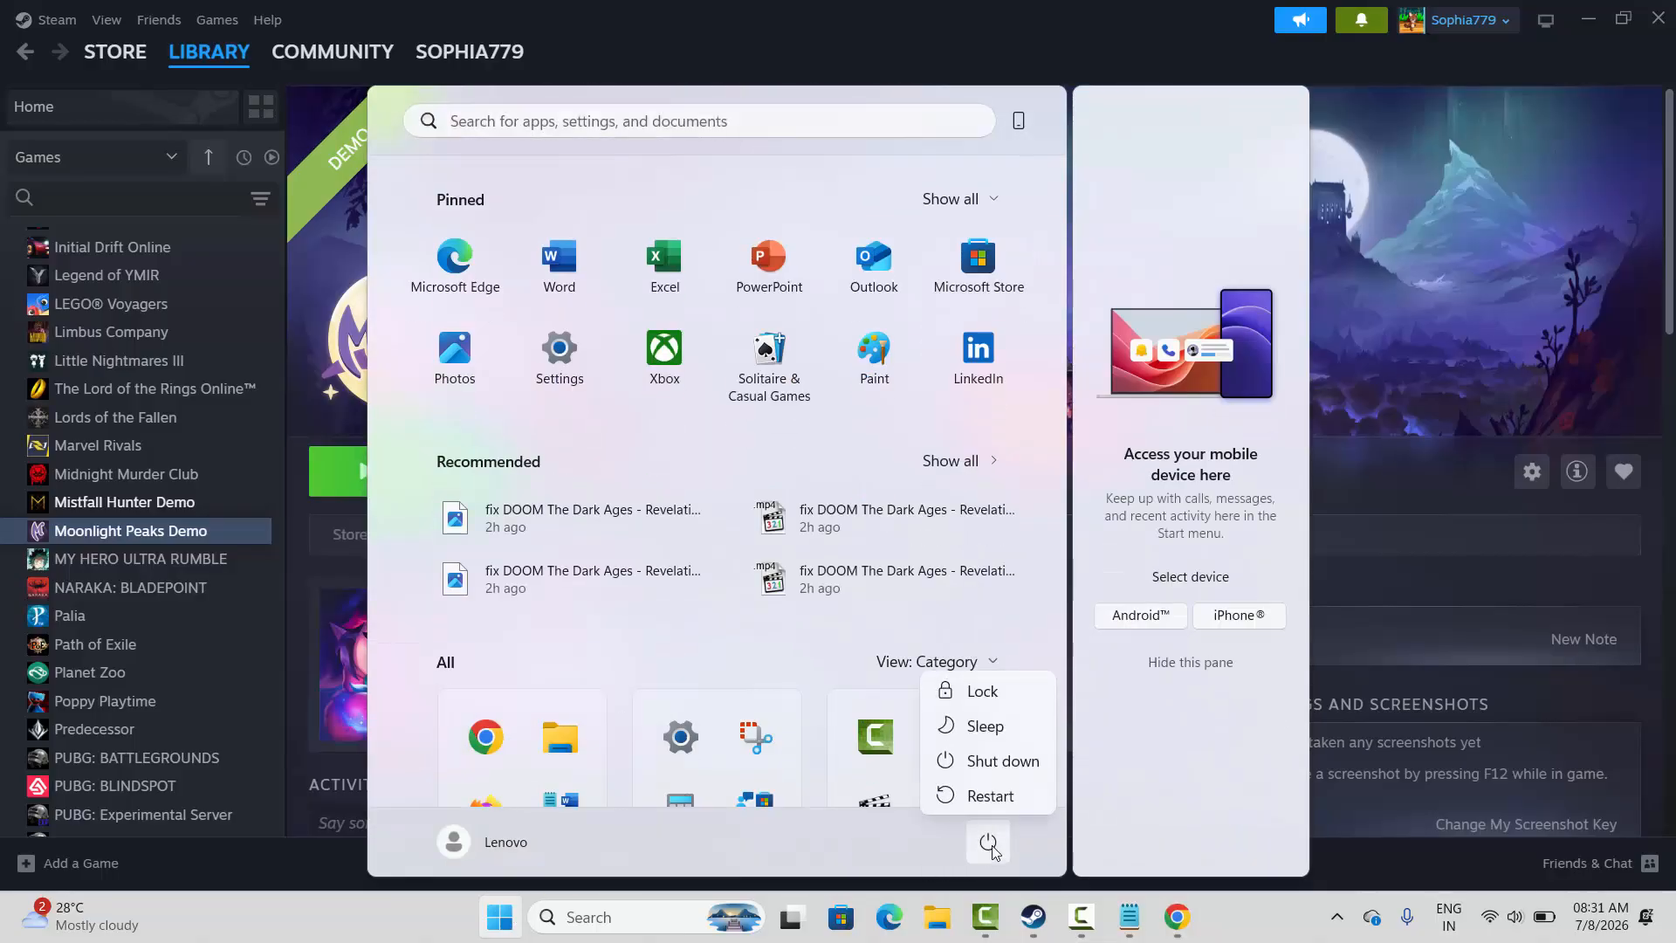
click(1359, 642)
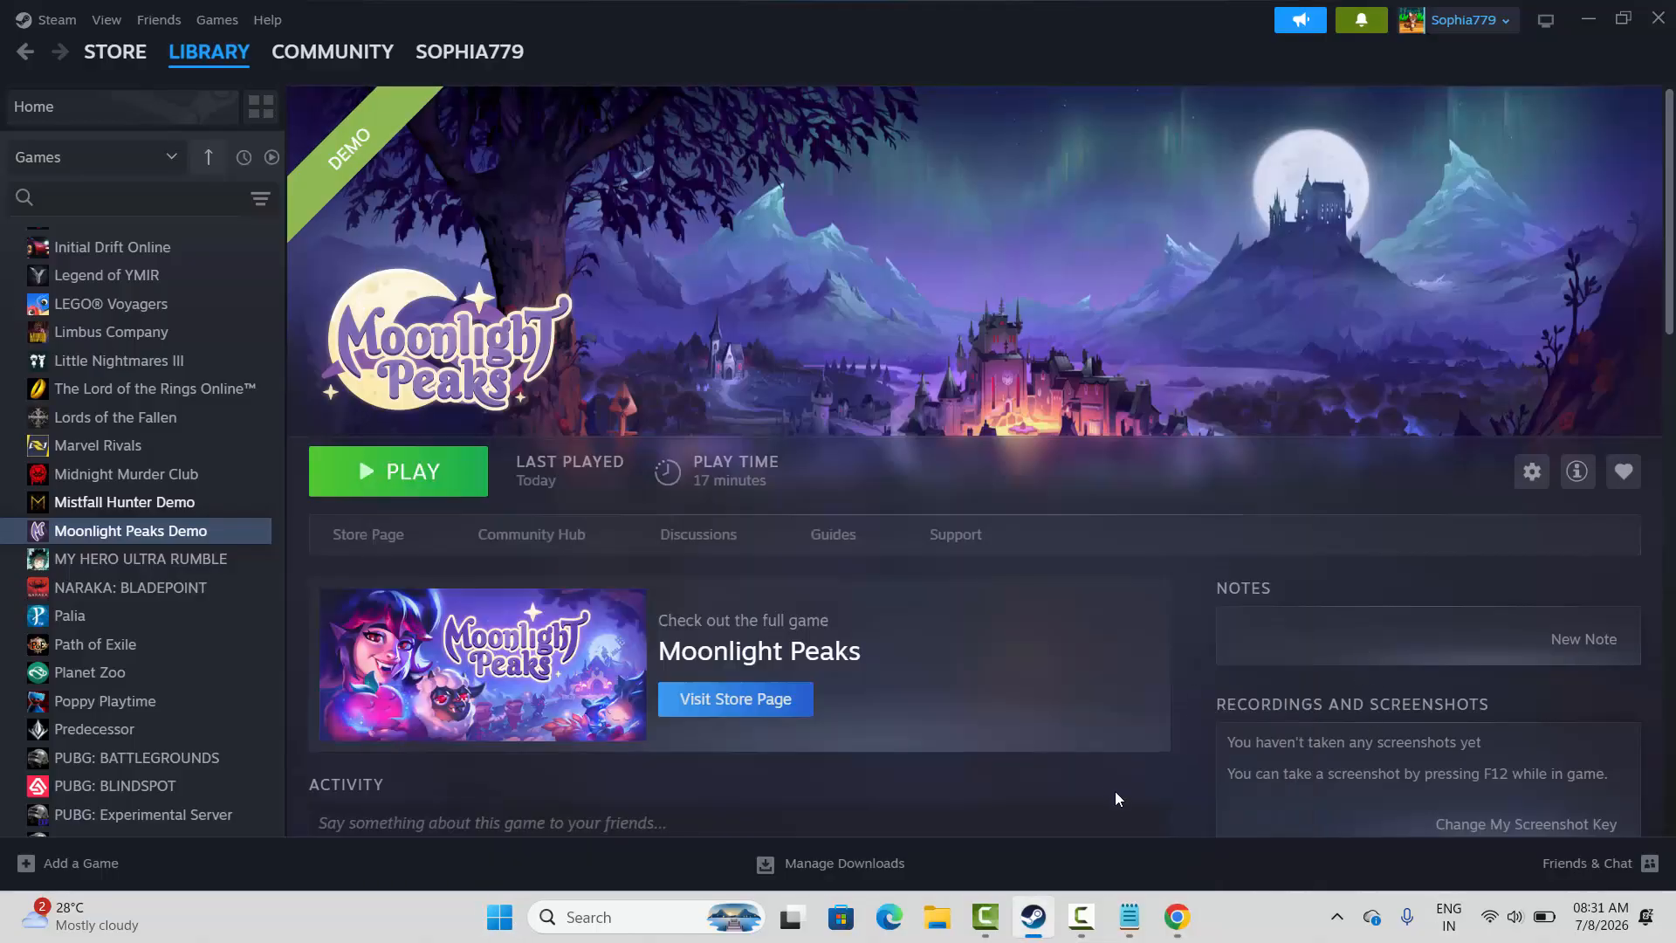